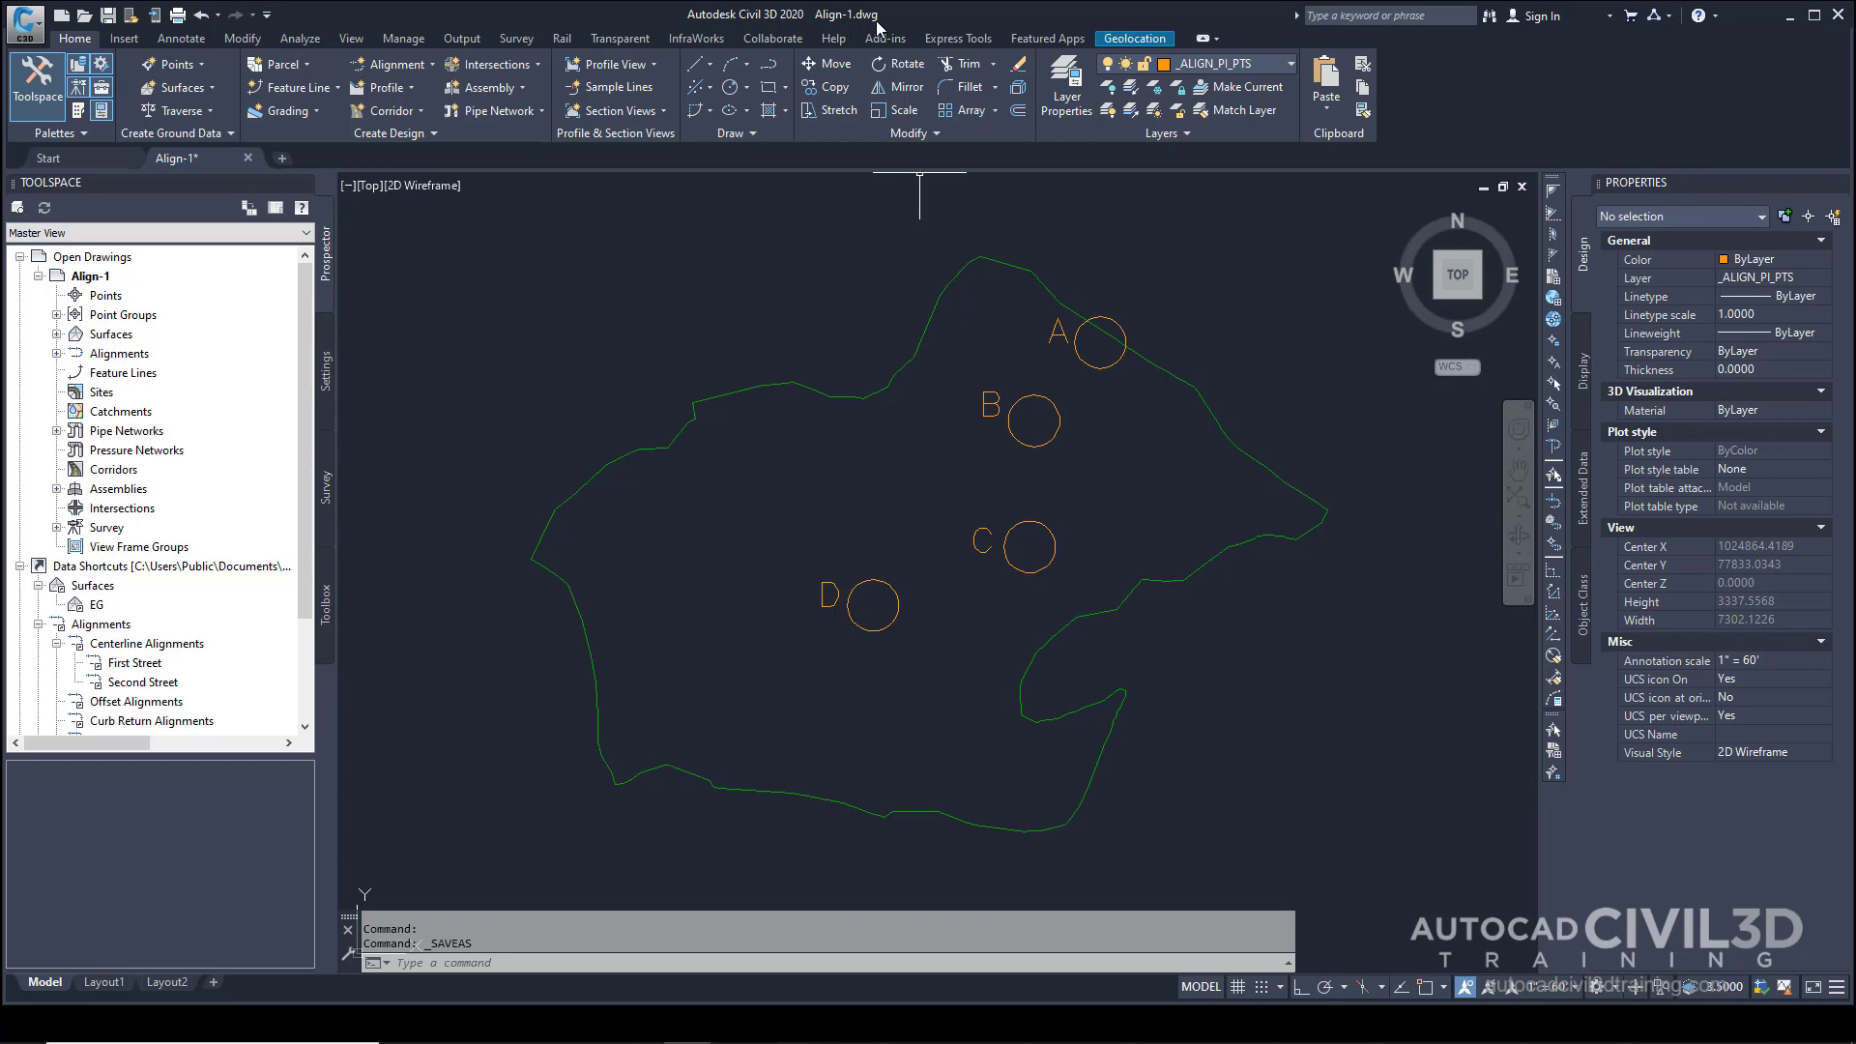
- Turn Object Snap off in the Align-1 drawing
click(926, 548)
click(926, 548)
key(F3)
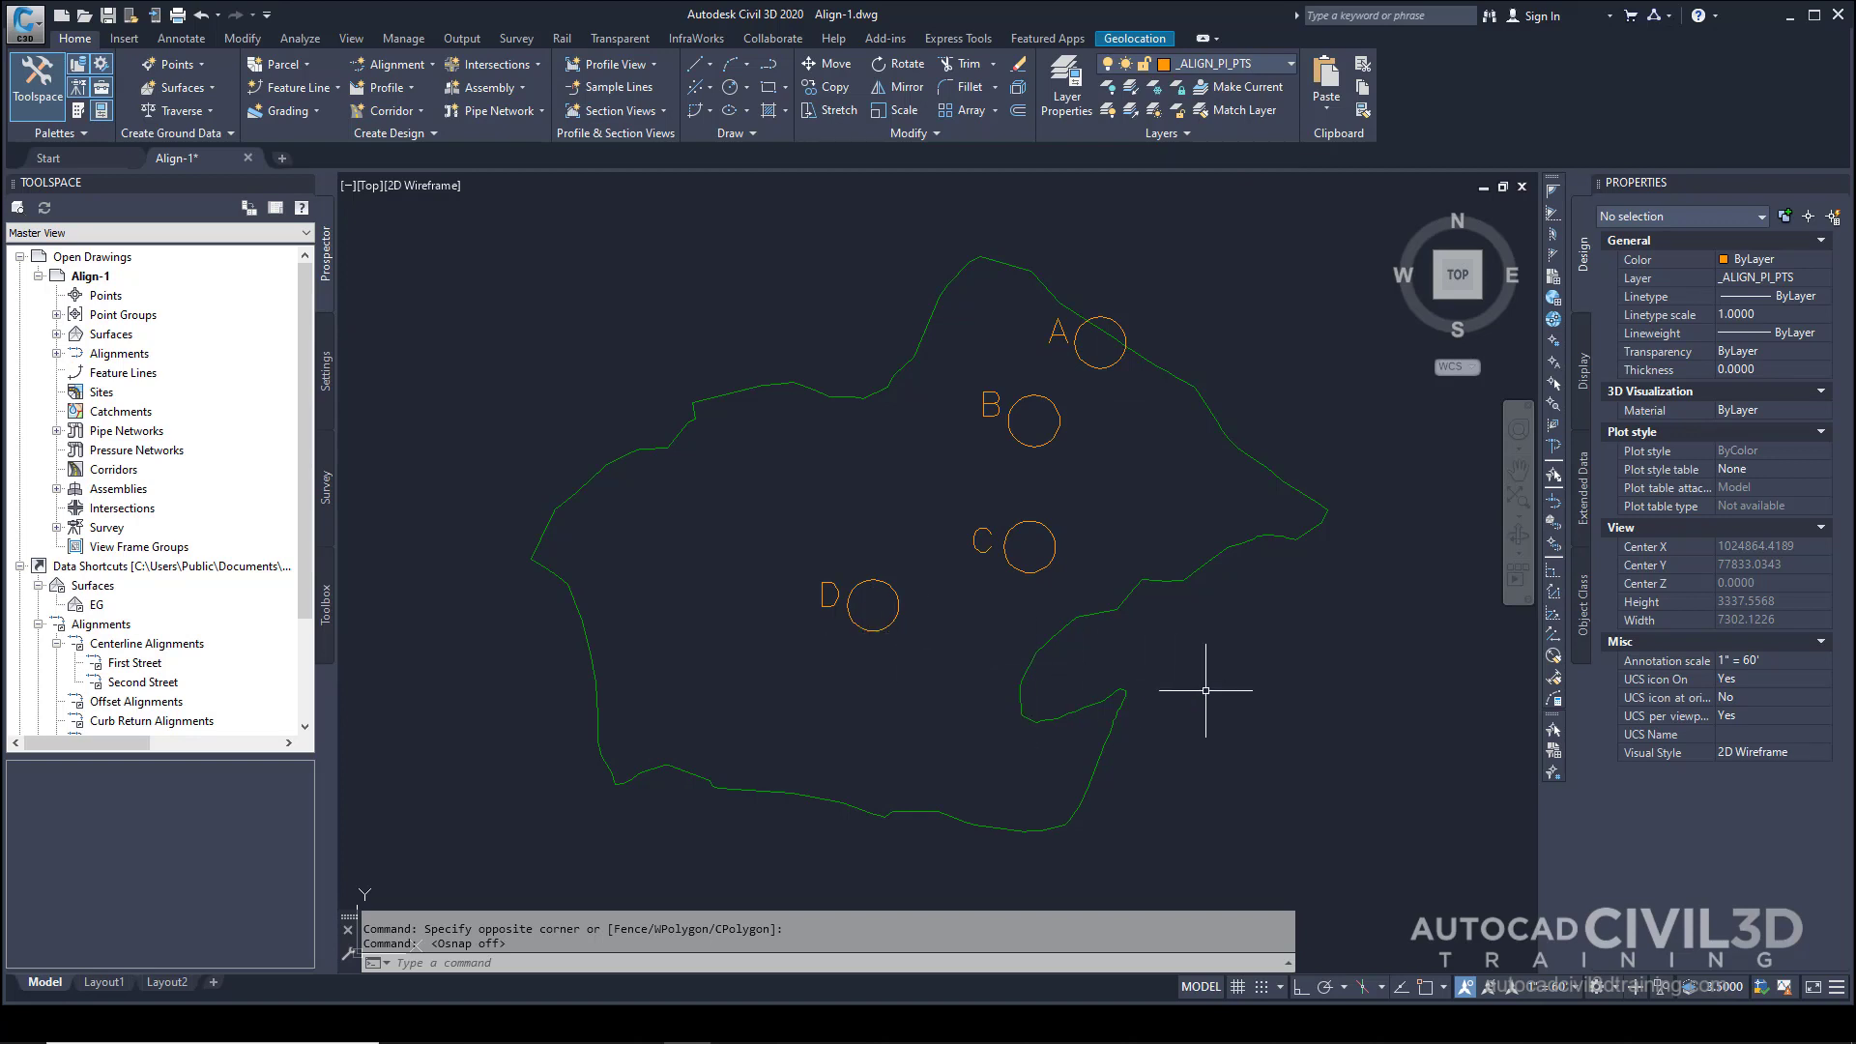
- Turn Object Snap back on and start a new alignment from Alignment Creation Tools
click(1427, 992)
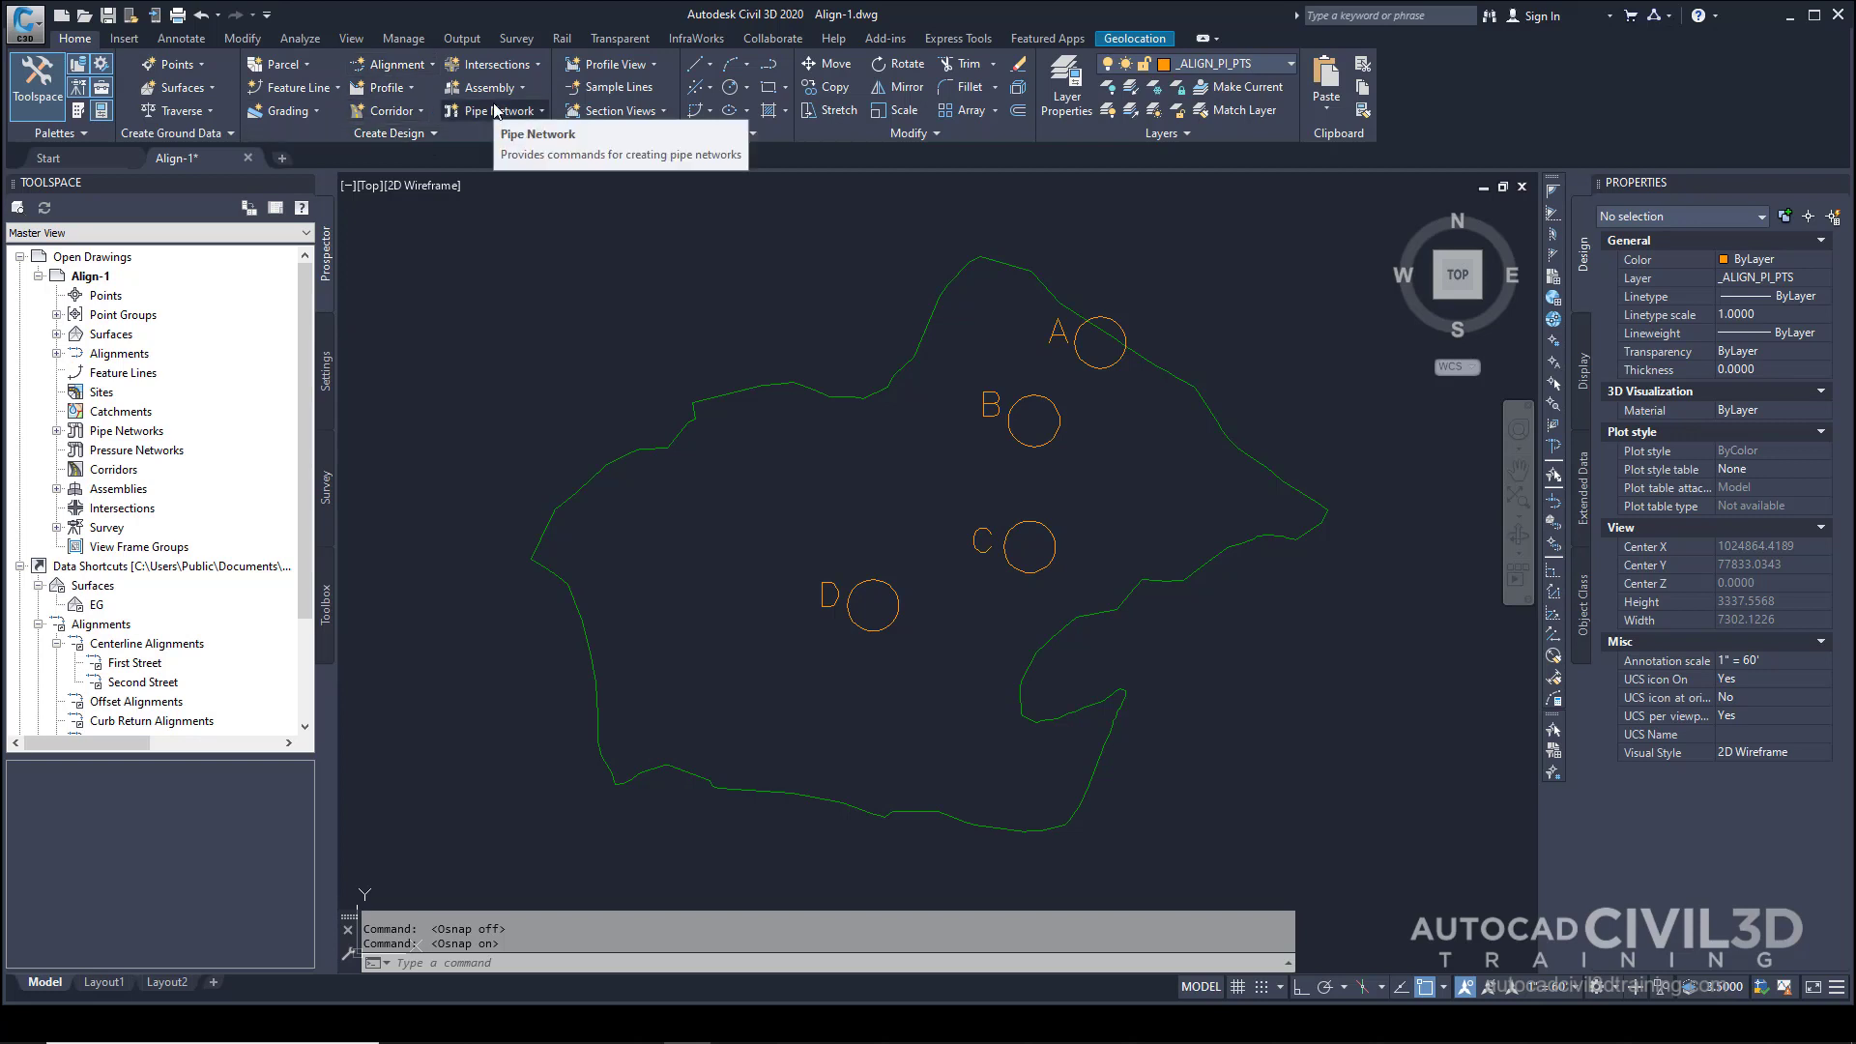
click(433, 65)
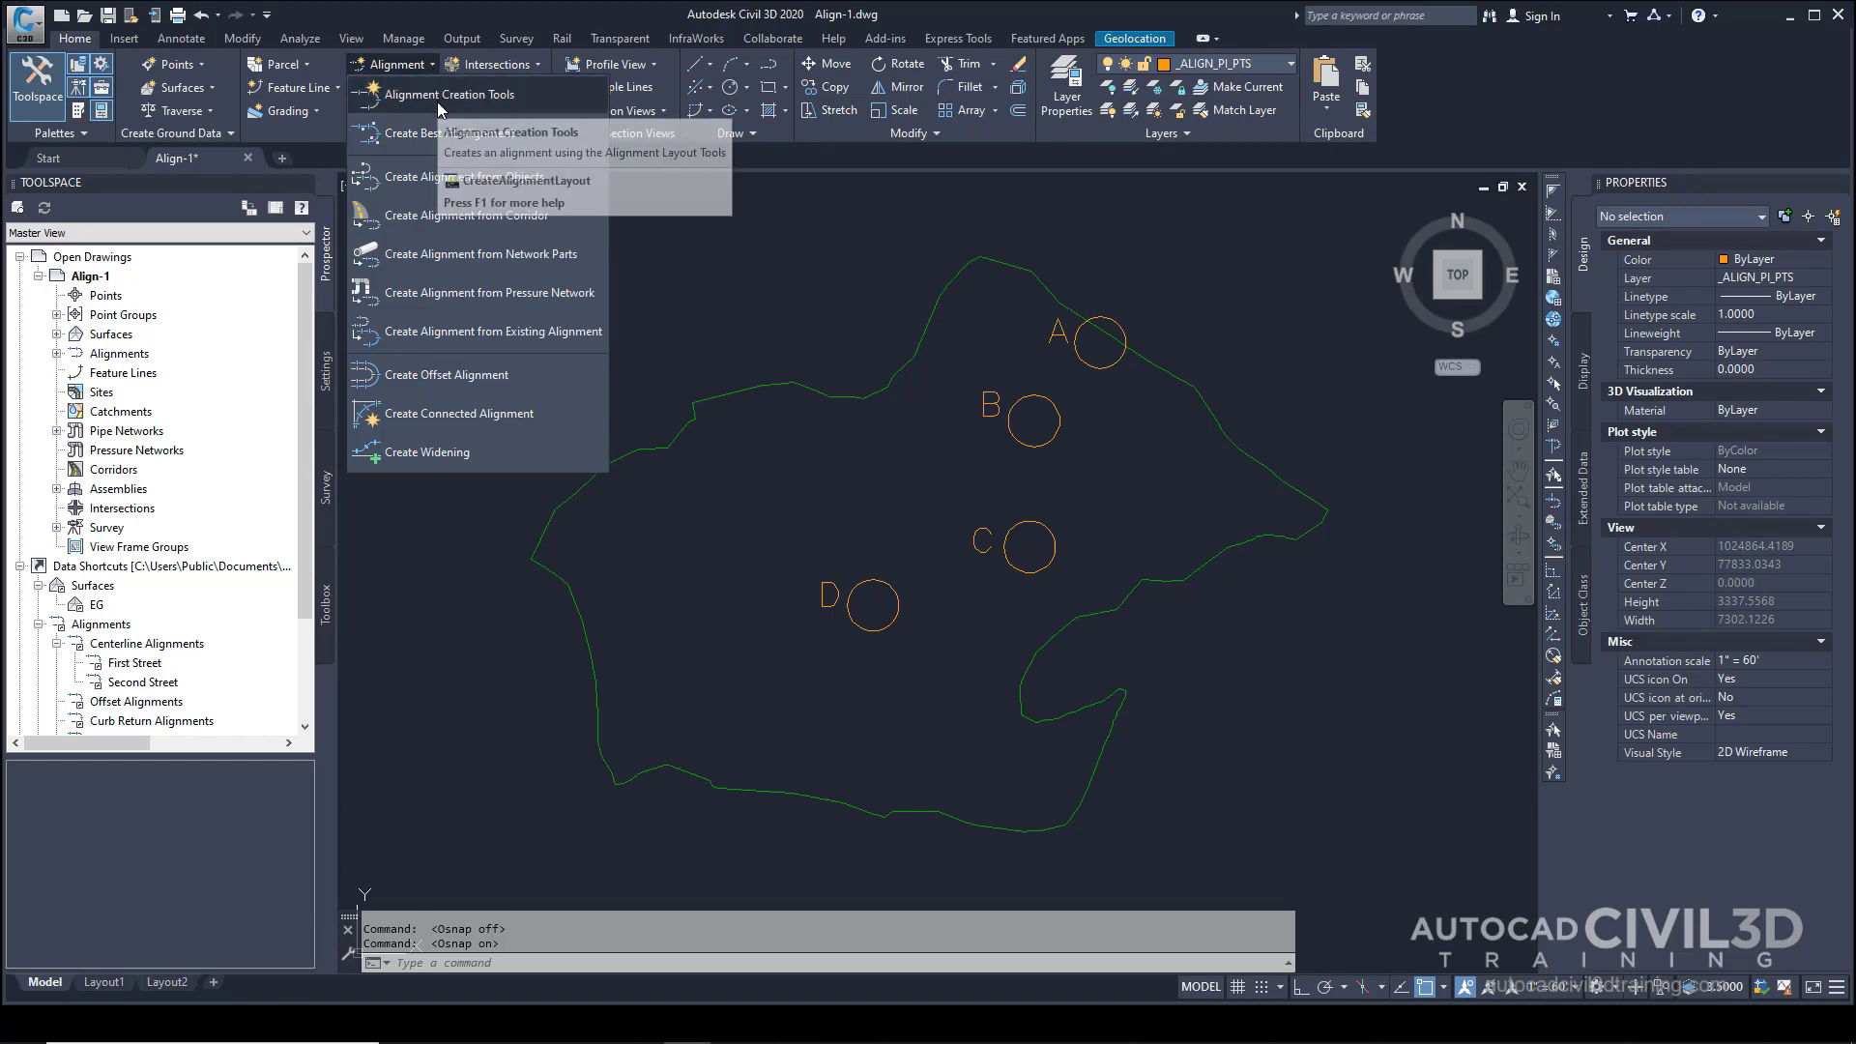
click(437, 101)
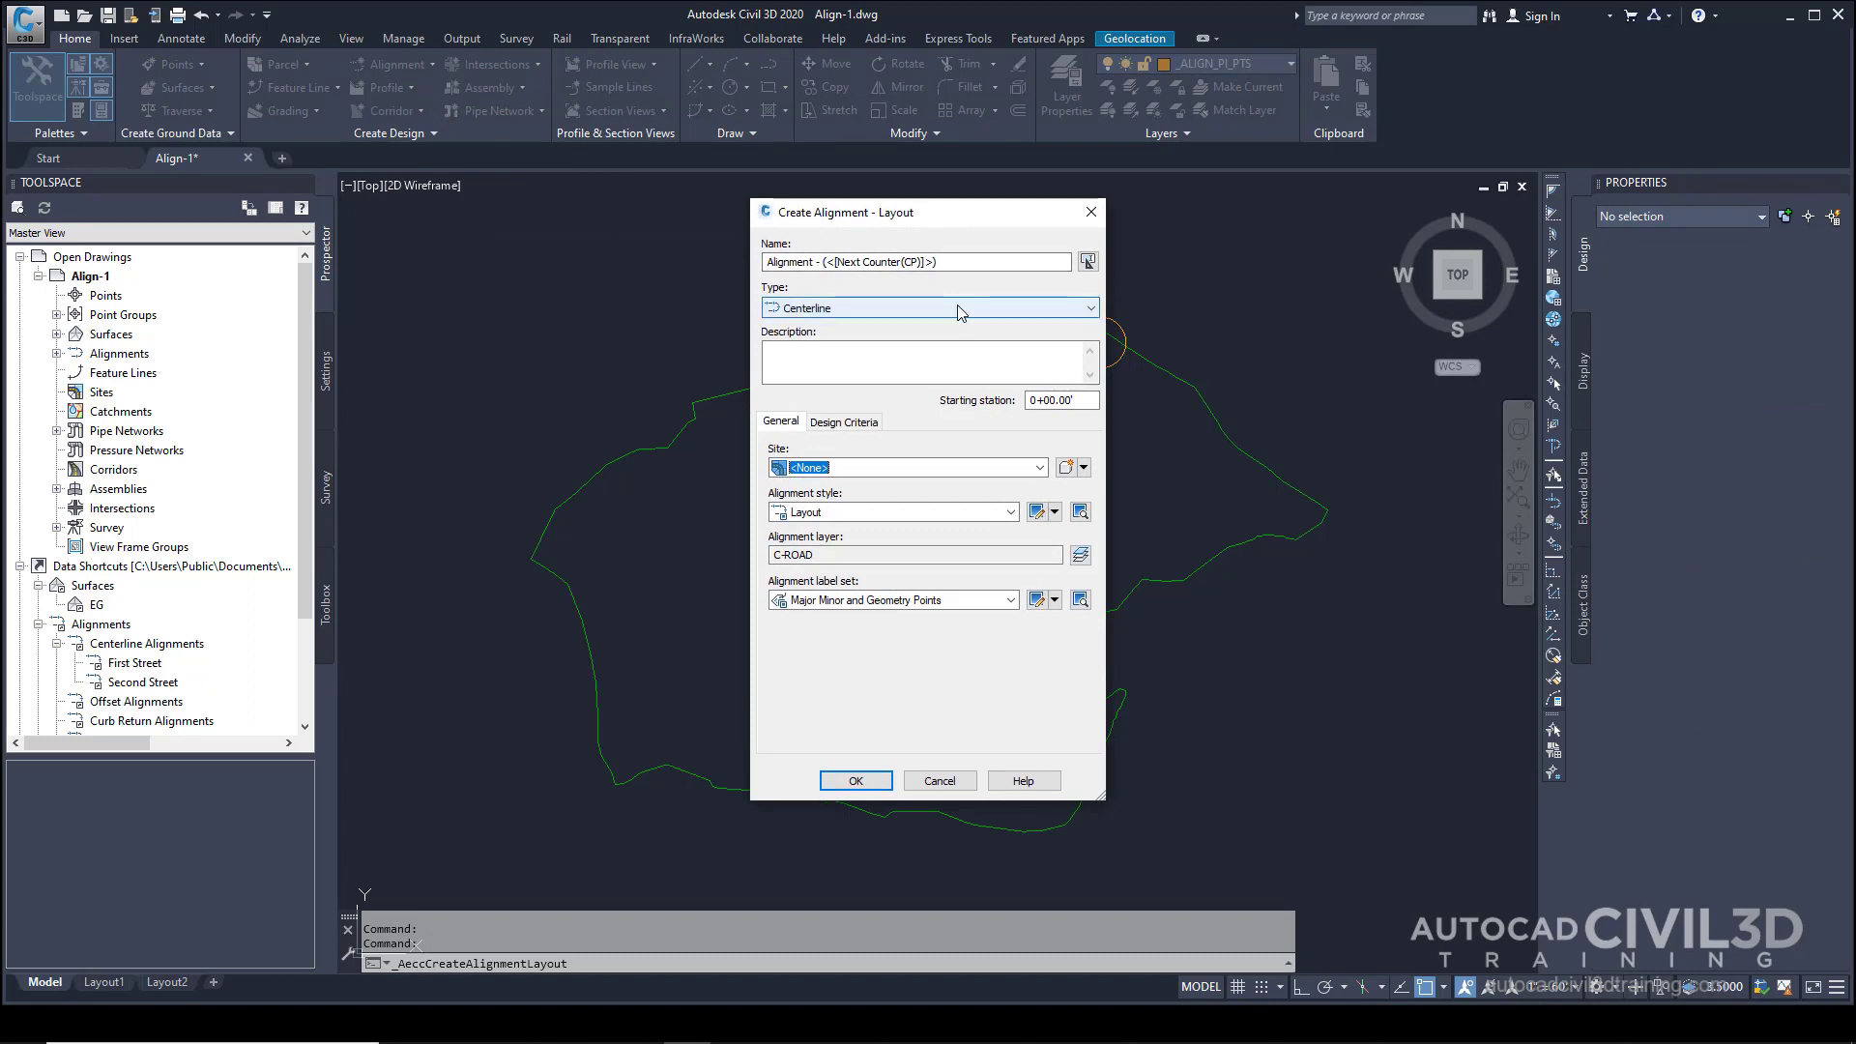
- Replace the default alignment name with 'First Street'
drag(937, 261, 715, 254)
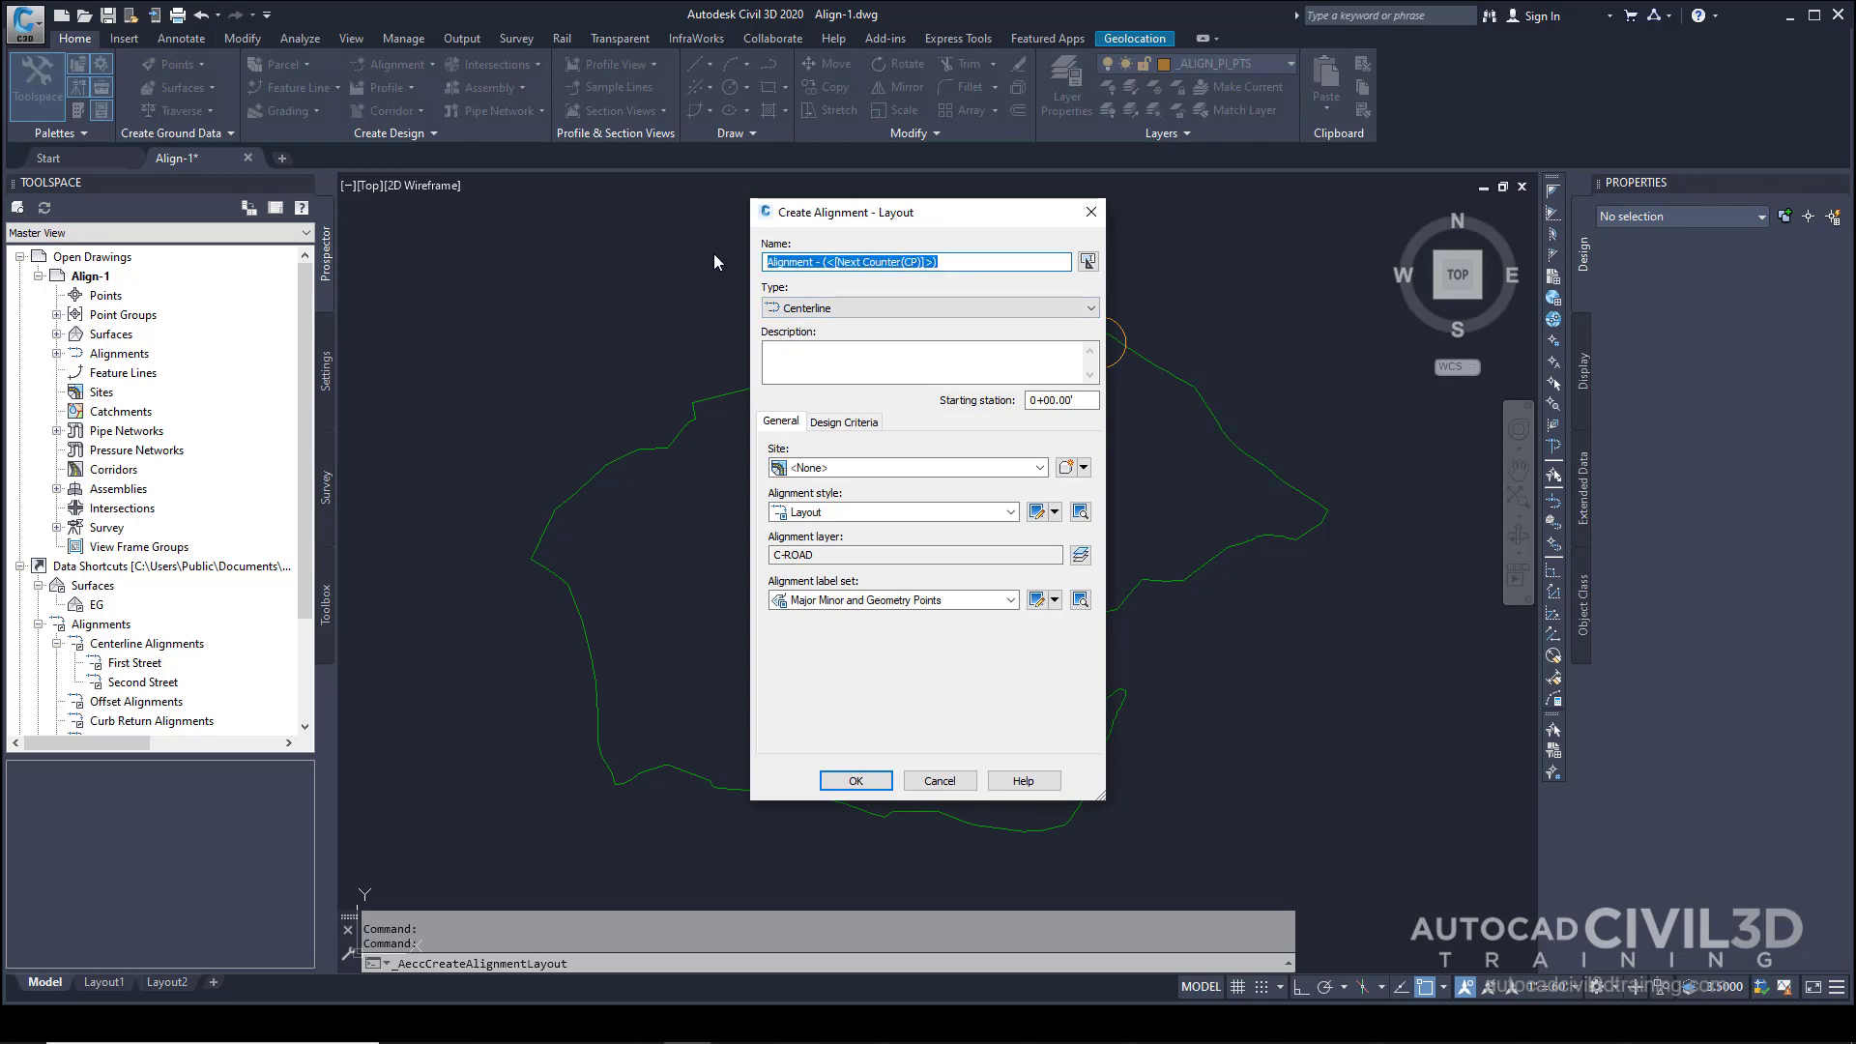
text(First )
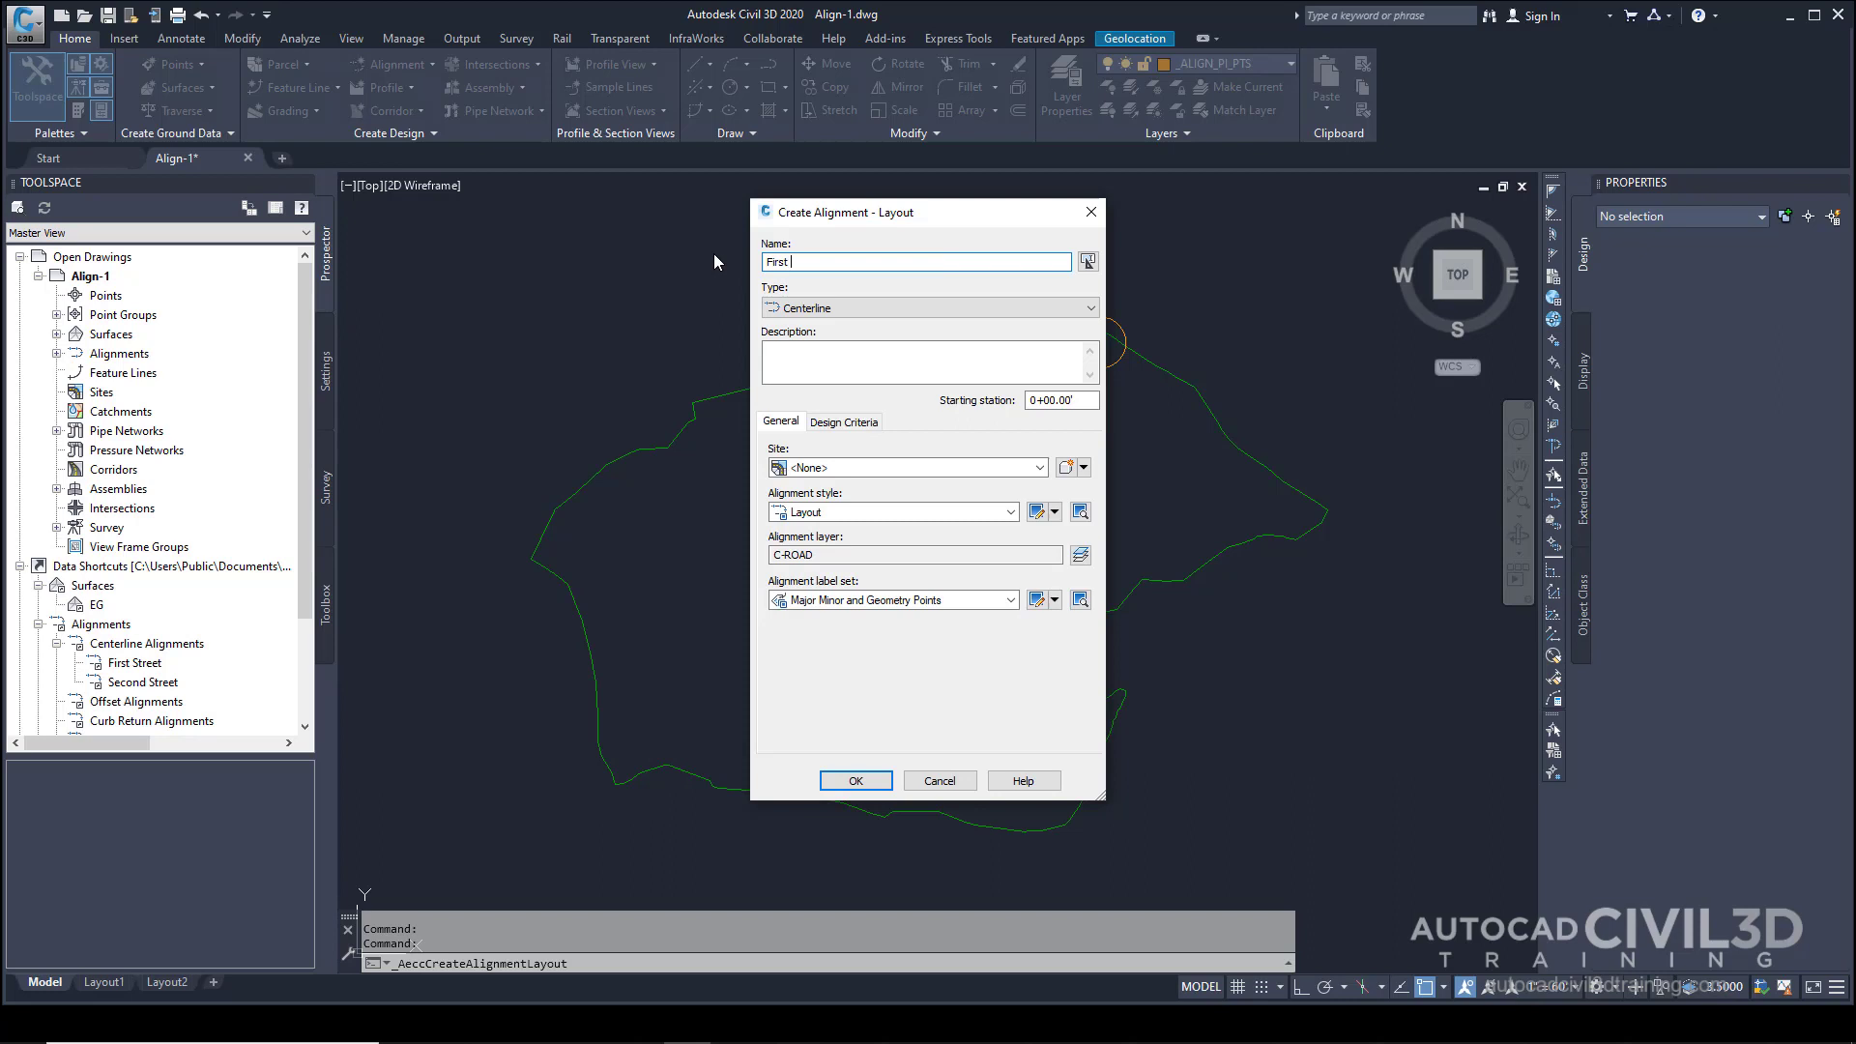
text(Street)
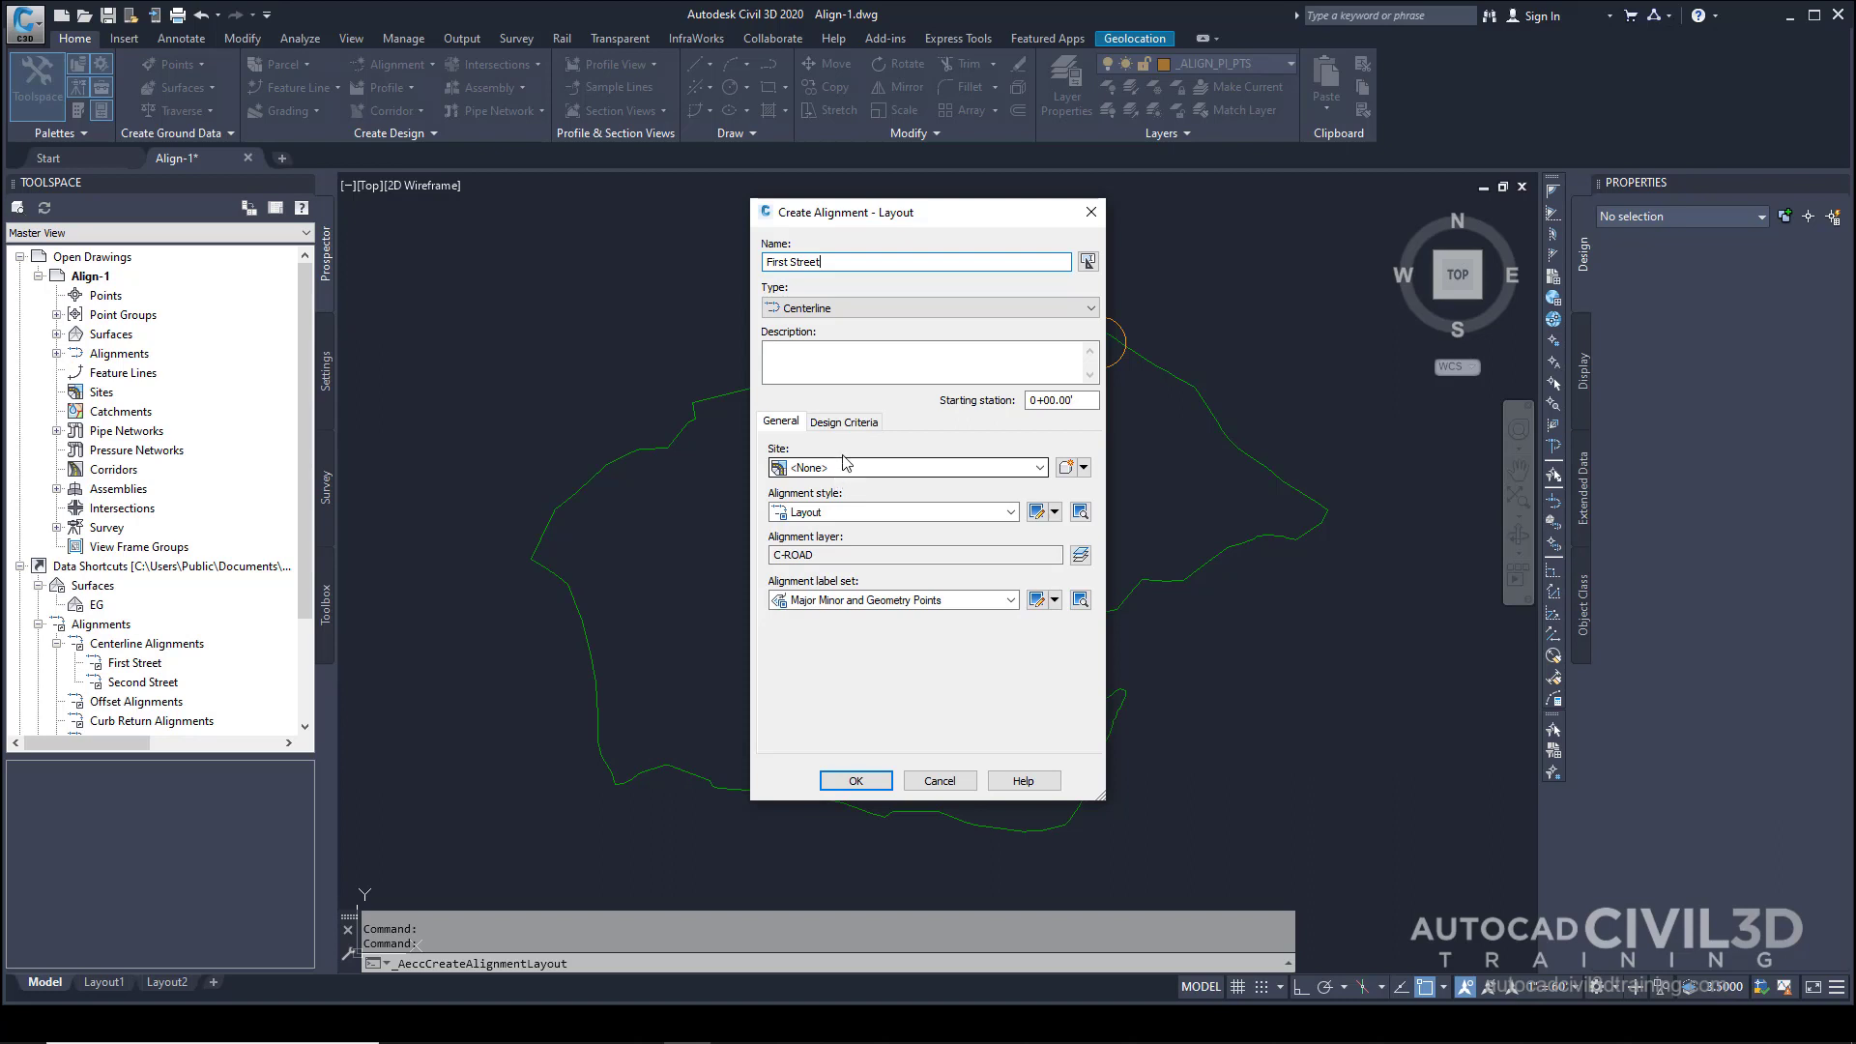
- Review the 60 mi/h starting design speed and accept the First Street alignment settings
click(854, 426)
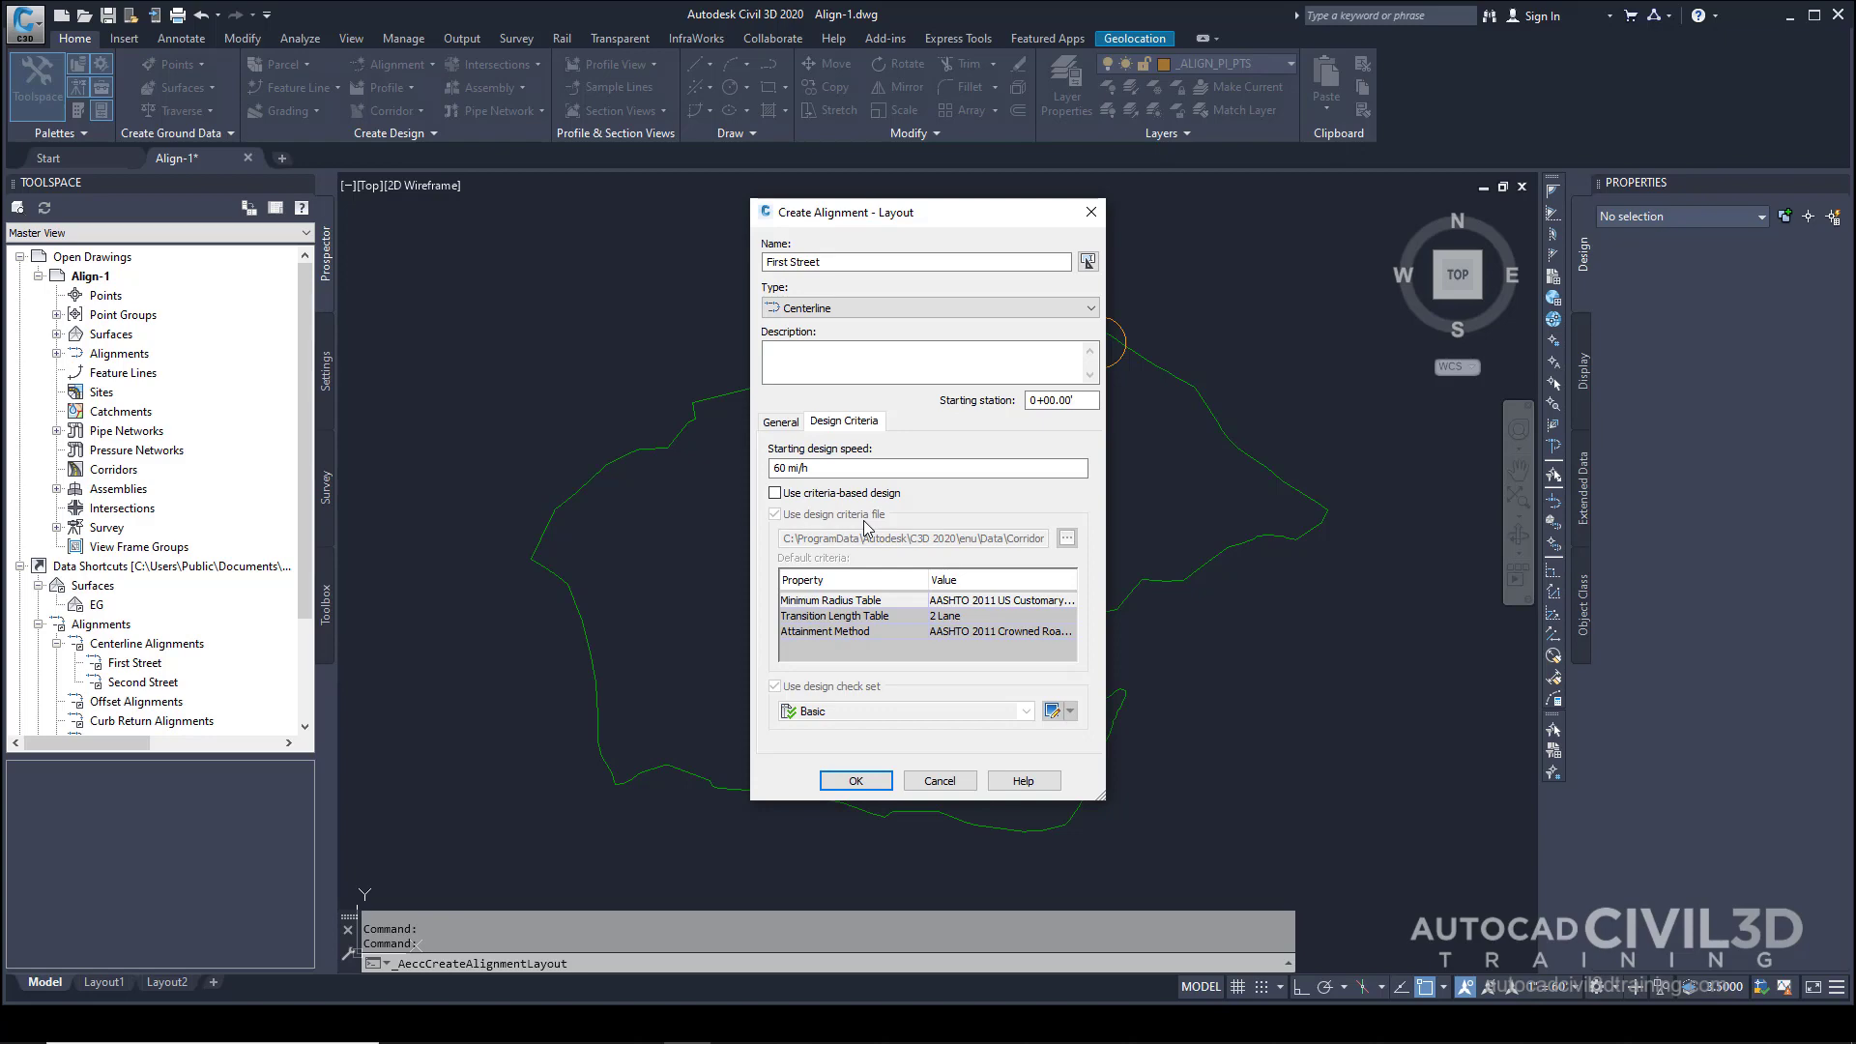
click(858, 782)
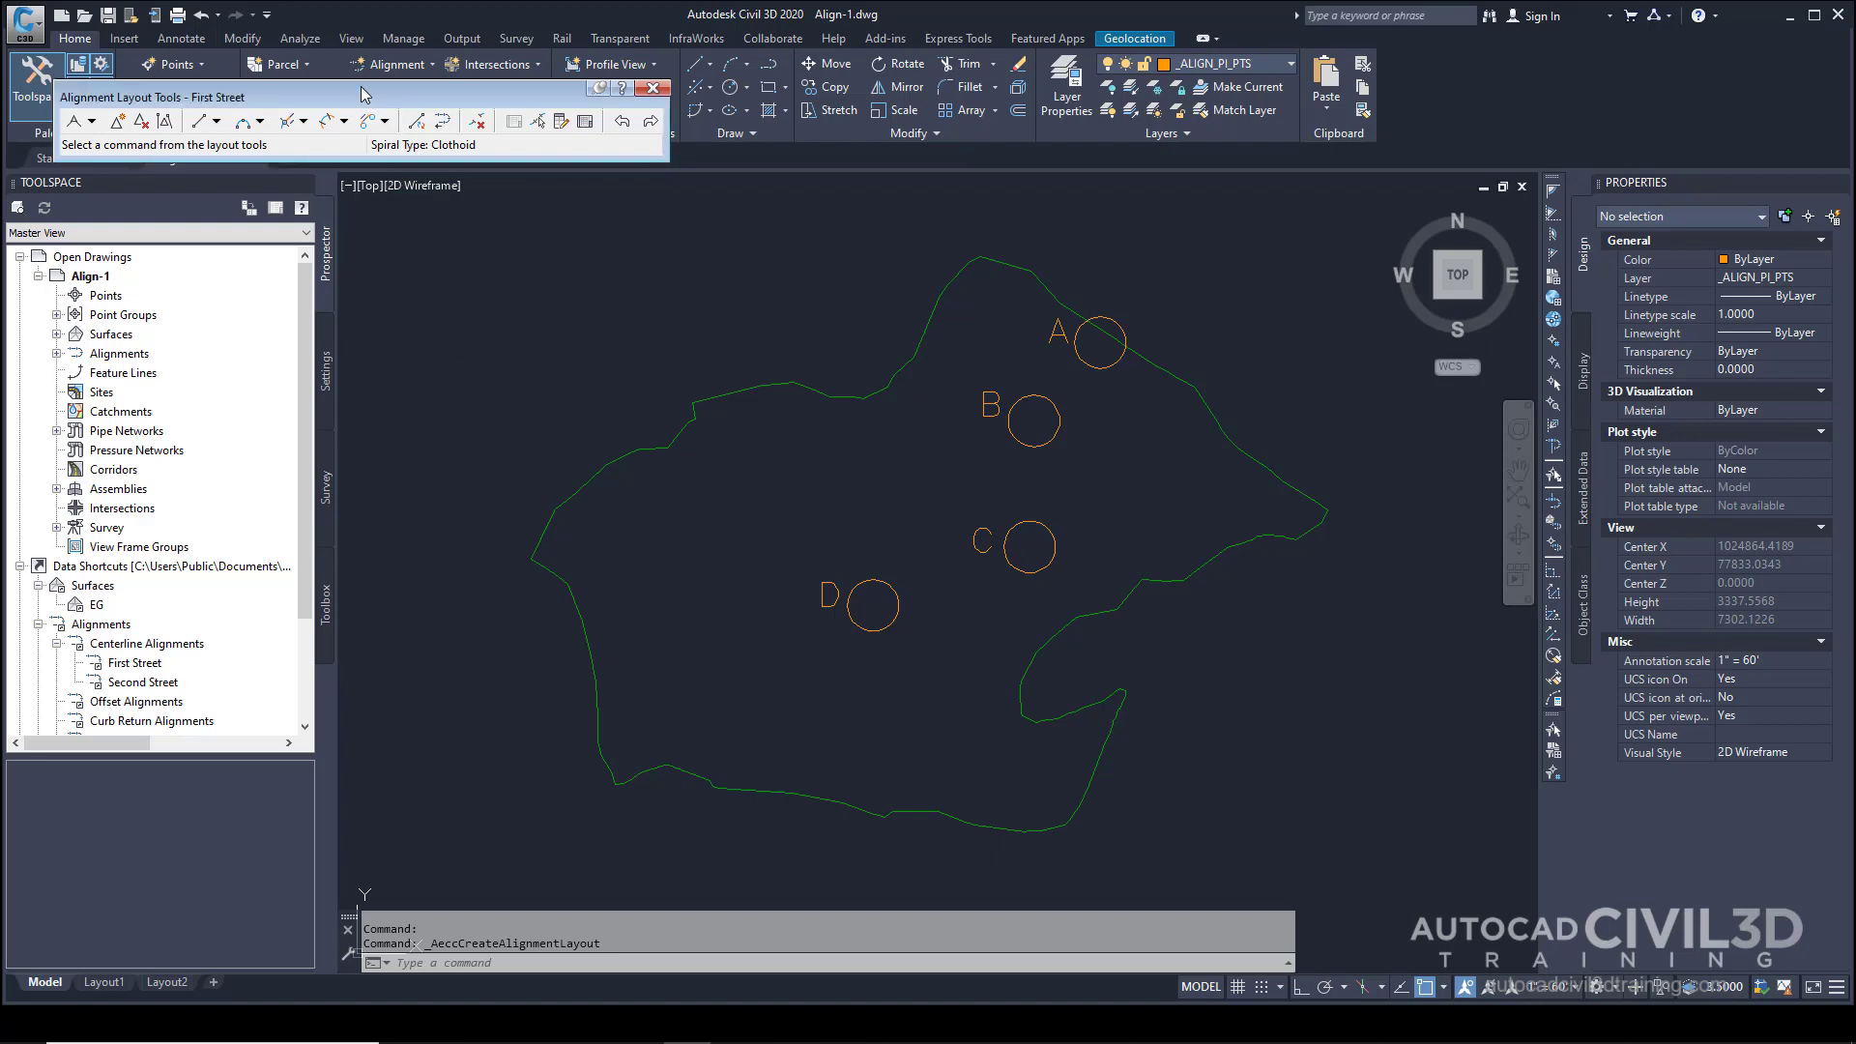
- Move the Alignment Layout Tools toolbar below the drawing and show the tangent drawing modes
mouse_move(358, 93)
mouse_down()
mouse_move(924, 623)
mouse_move(1114, 770)
mouse_move(1239, 802)
mouse_move(1150, 792)
mouse_move(1175, 829)
mouse_up()
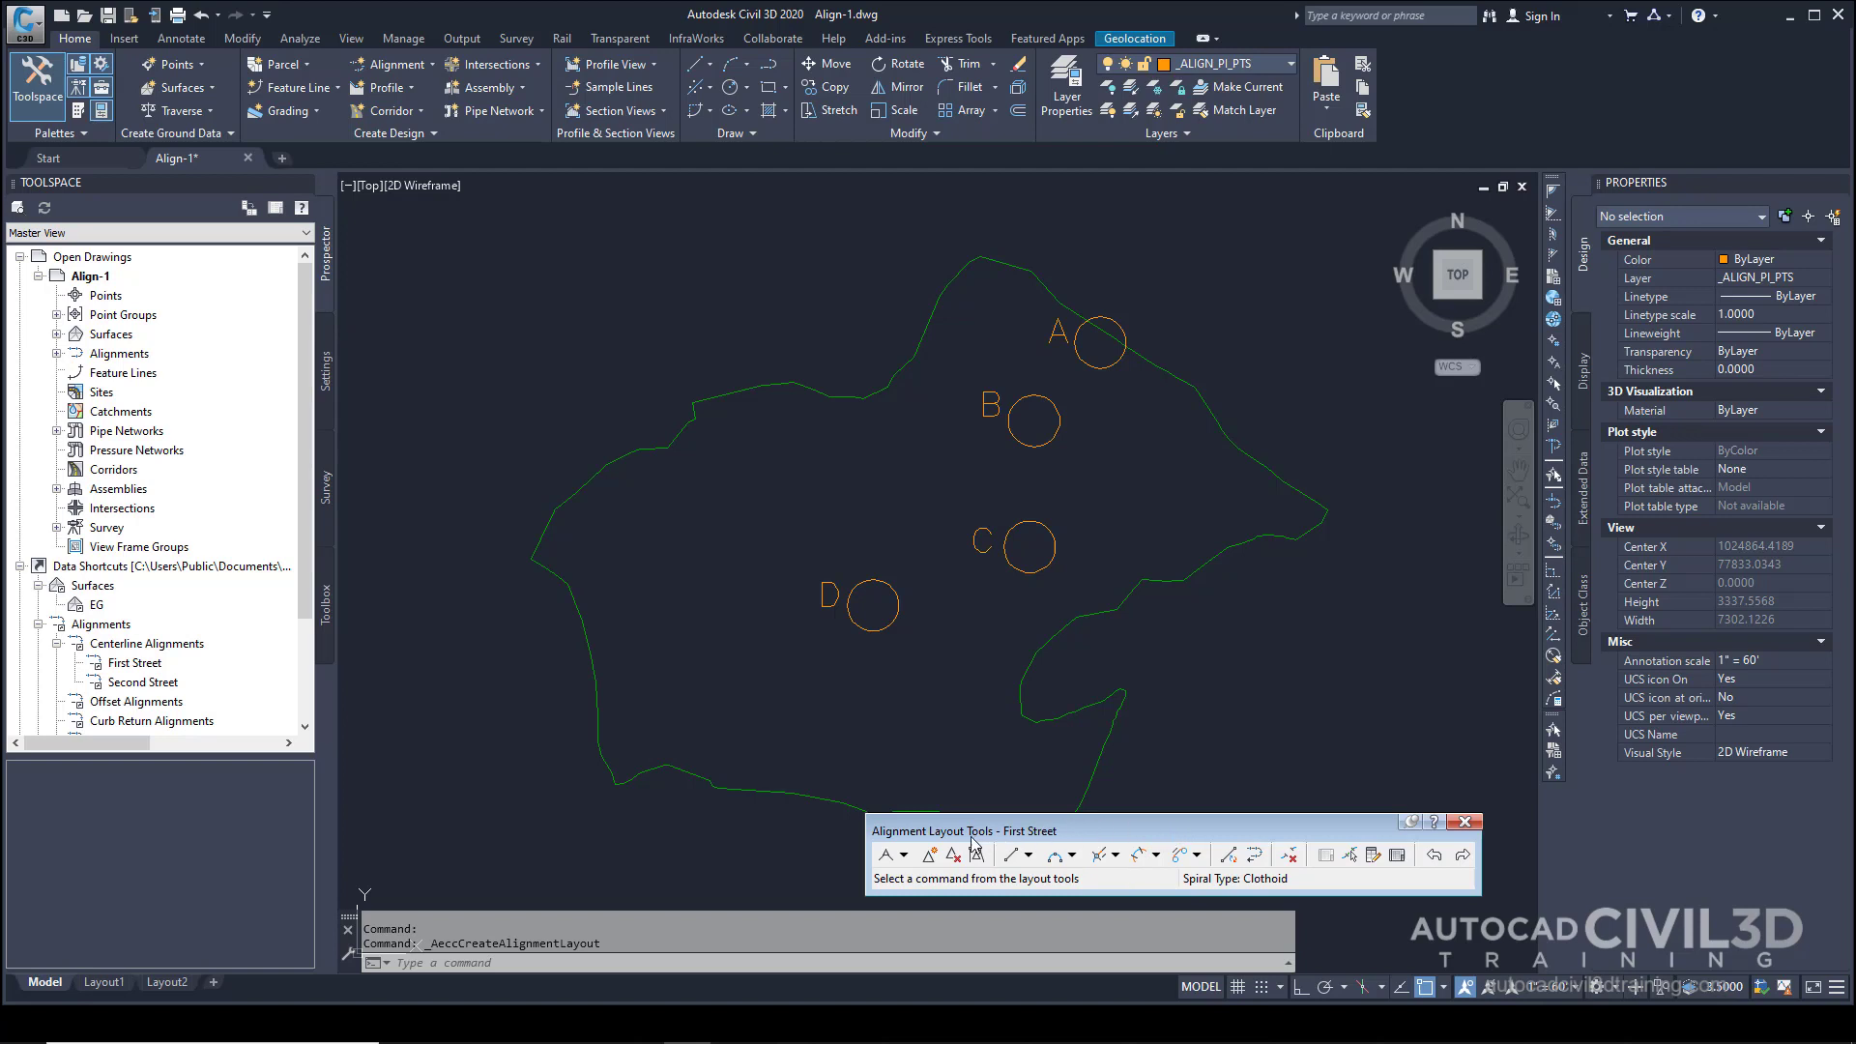
click(904, 856)
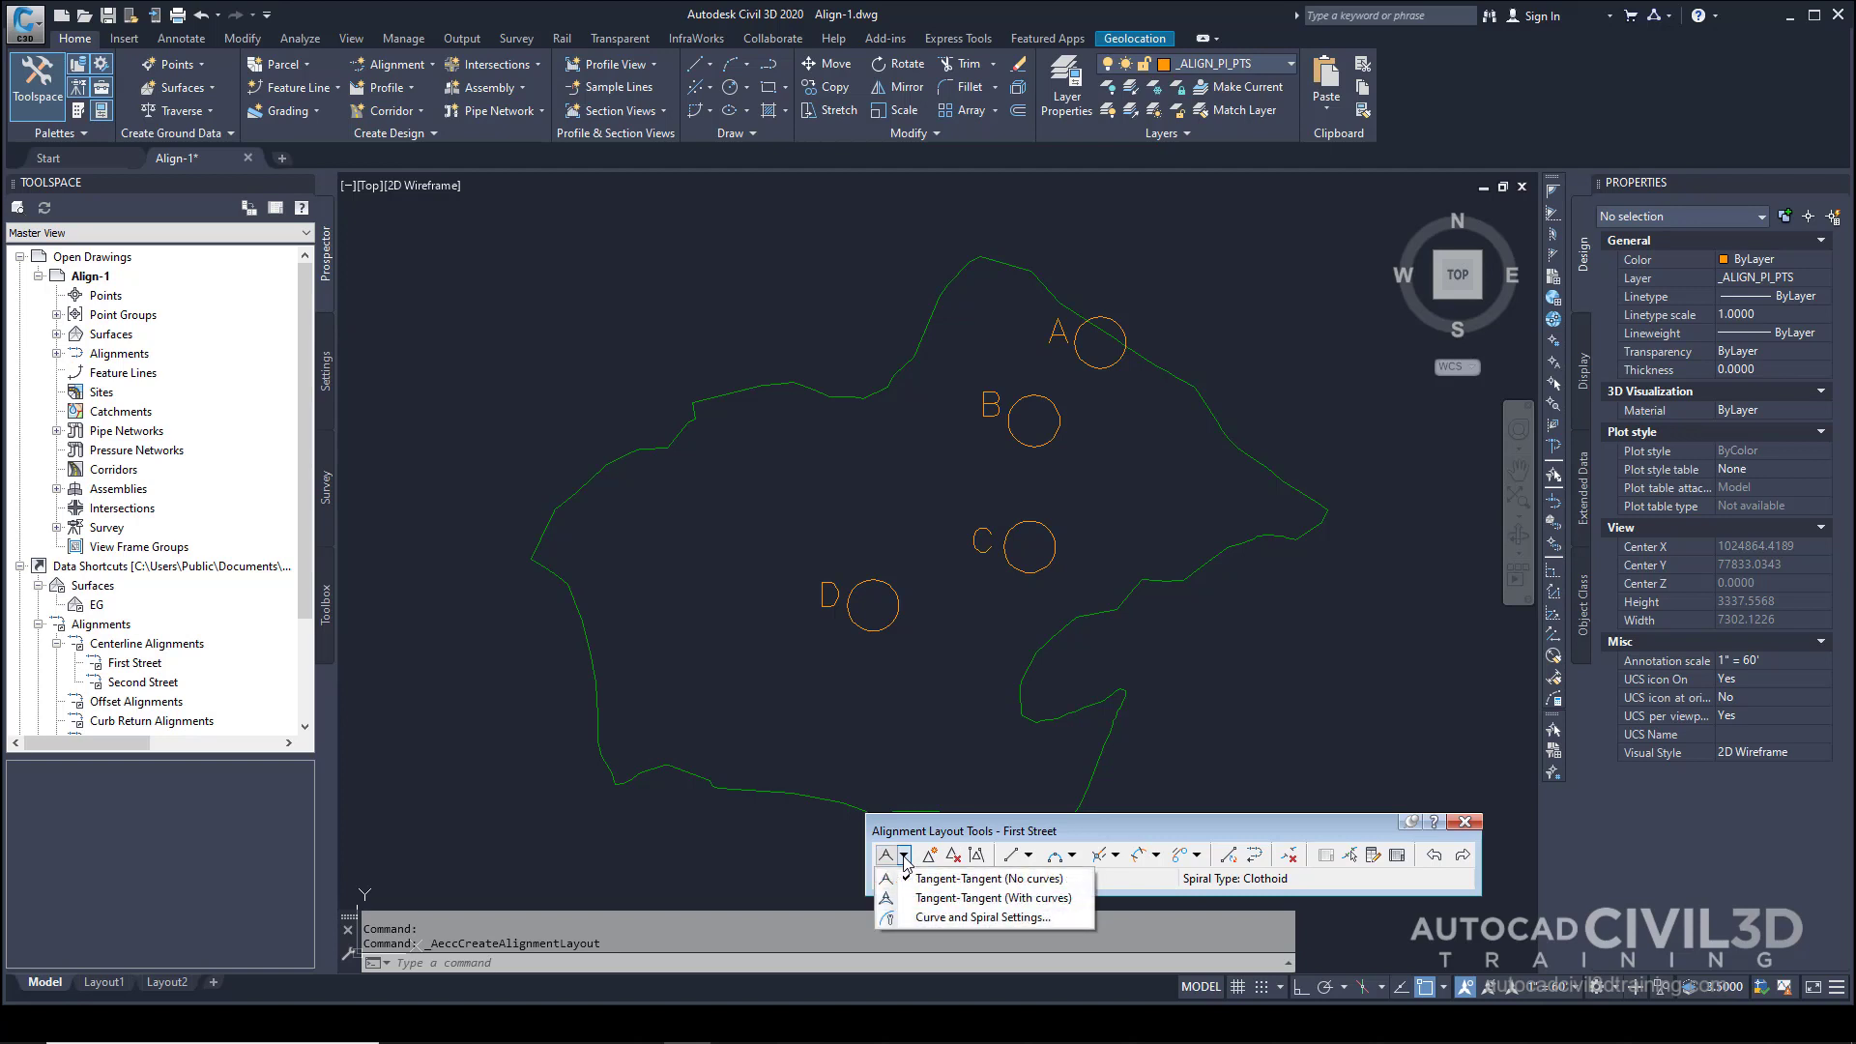
- Use curves only, without spirals, with a 200' default curve radius
click(932, 917)
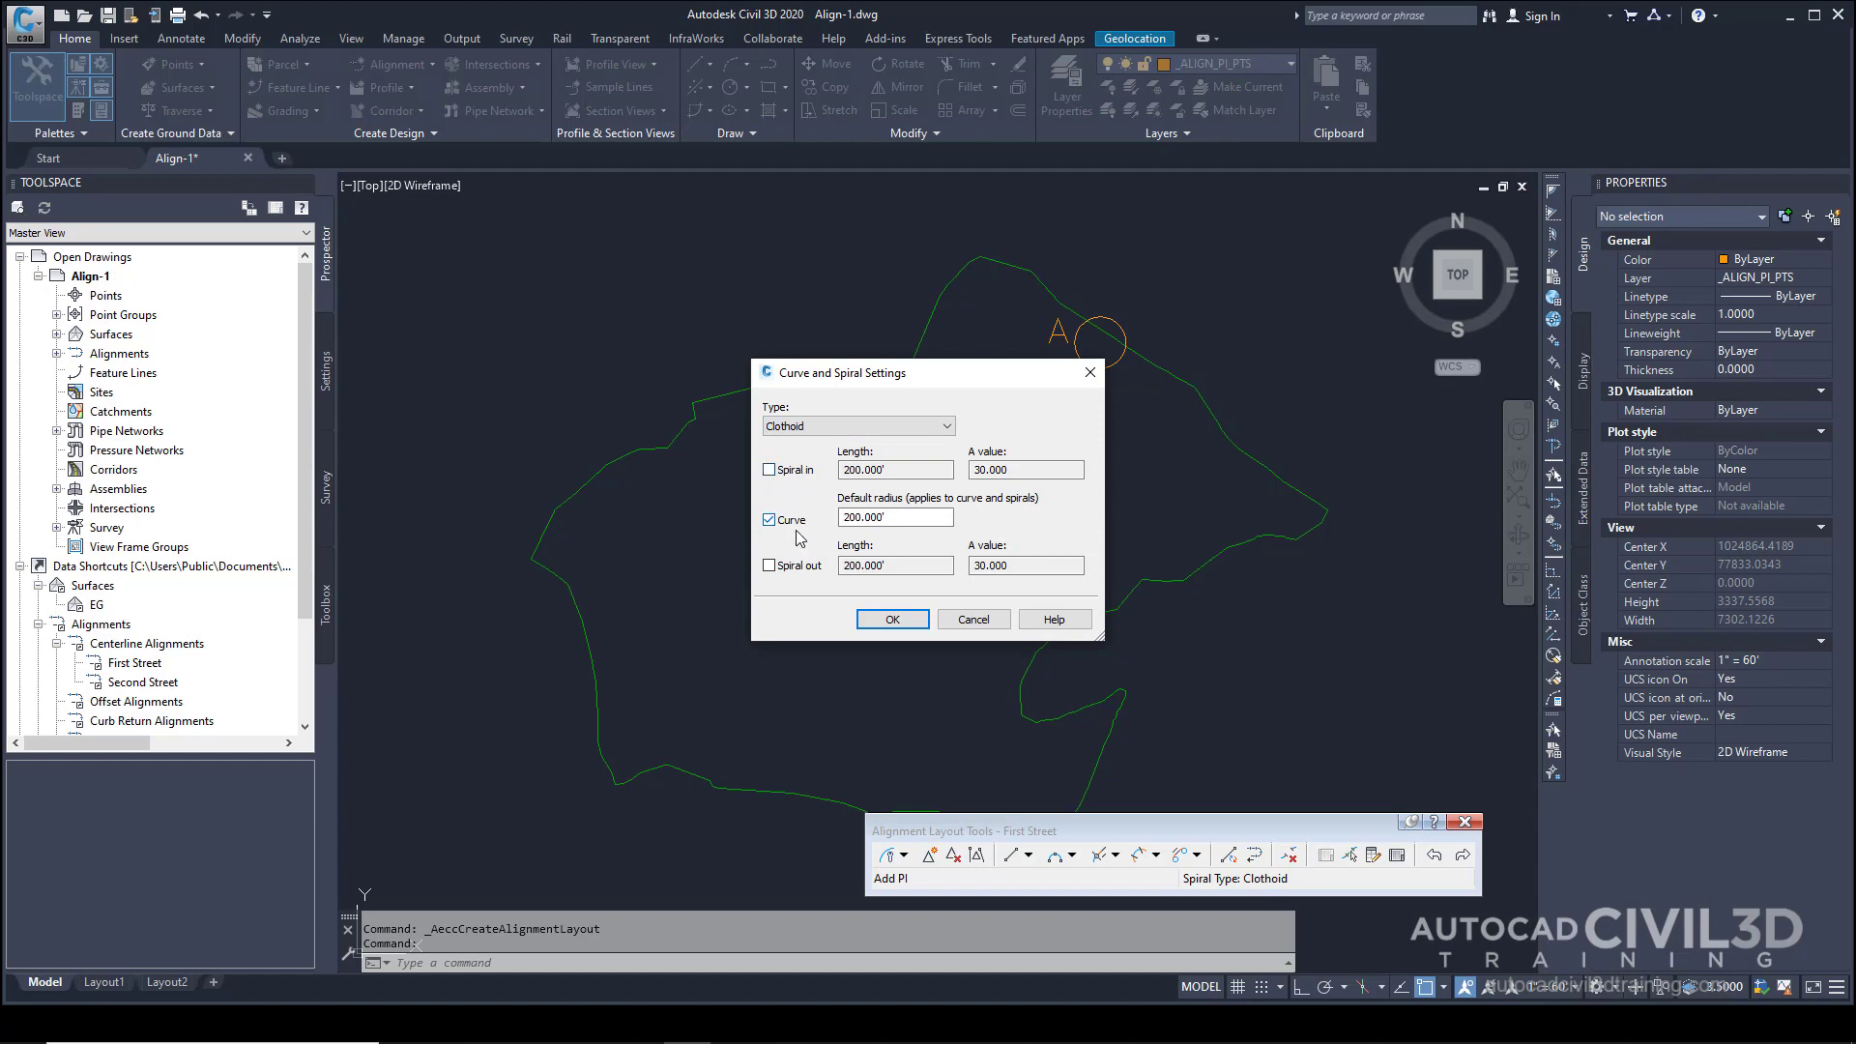
drag(900, 518, 823, 520)
click(906, 622)
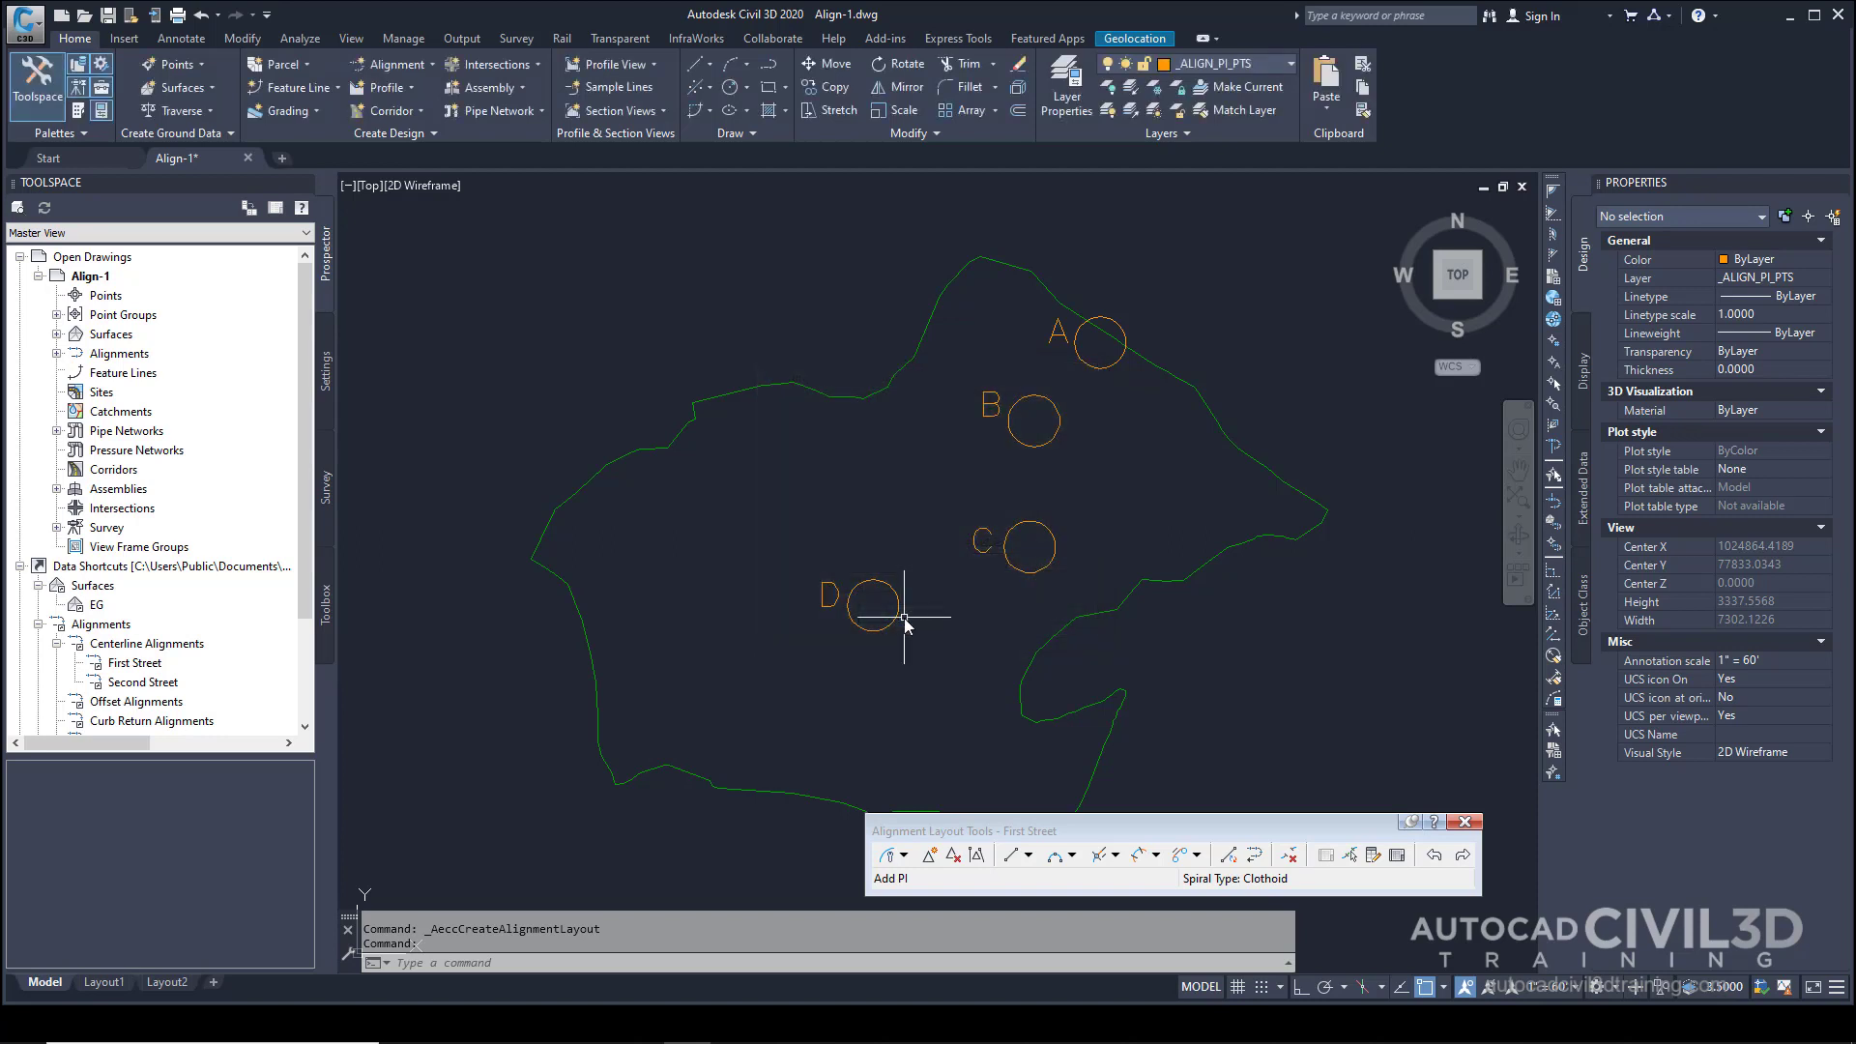
- Draw First Street tangent-to-tangent with curves through the centres of circles A, B, C and D
drag(1134, 833, 1140, 759)
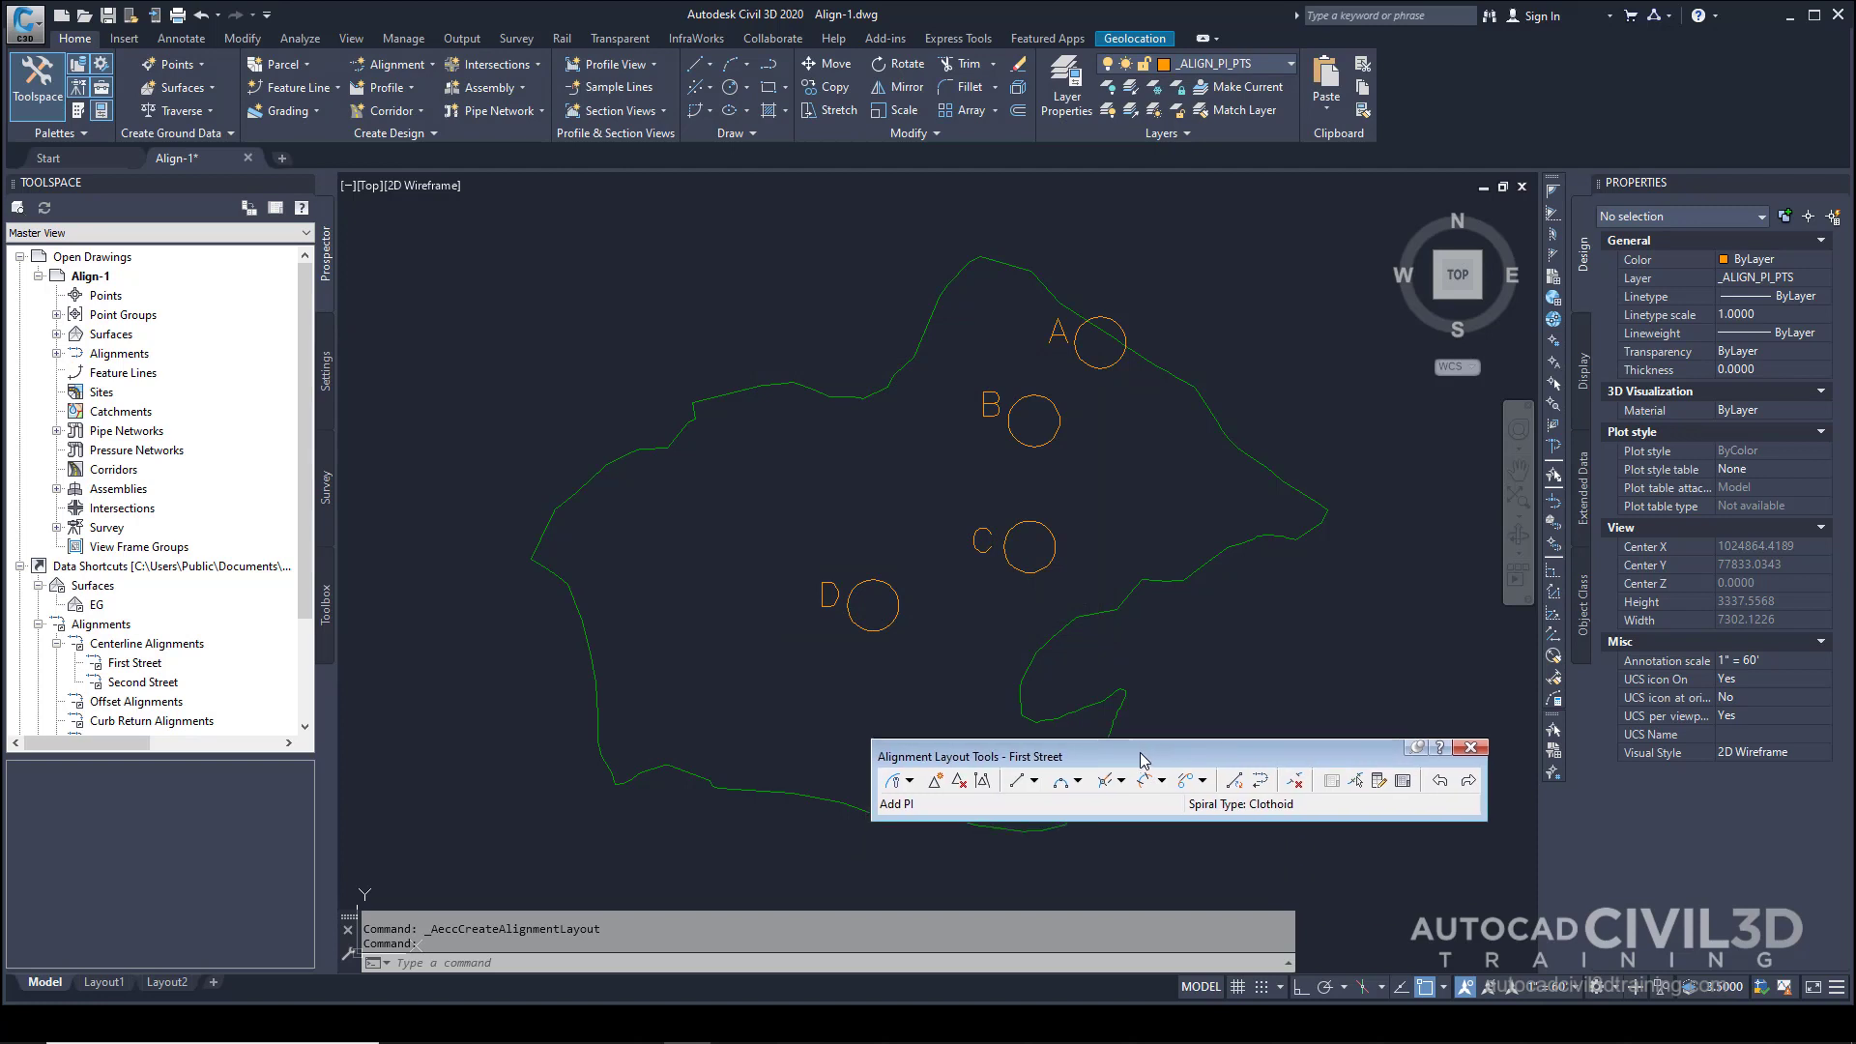
click(910, 783)
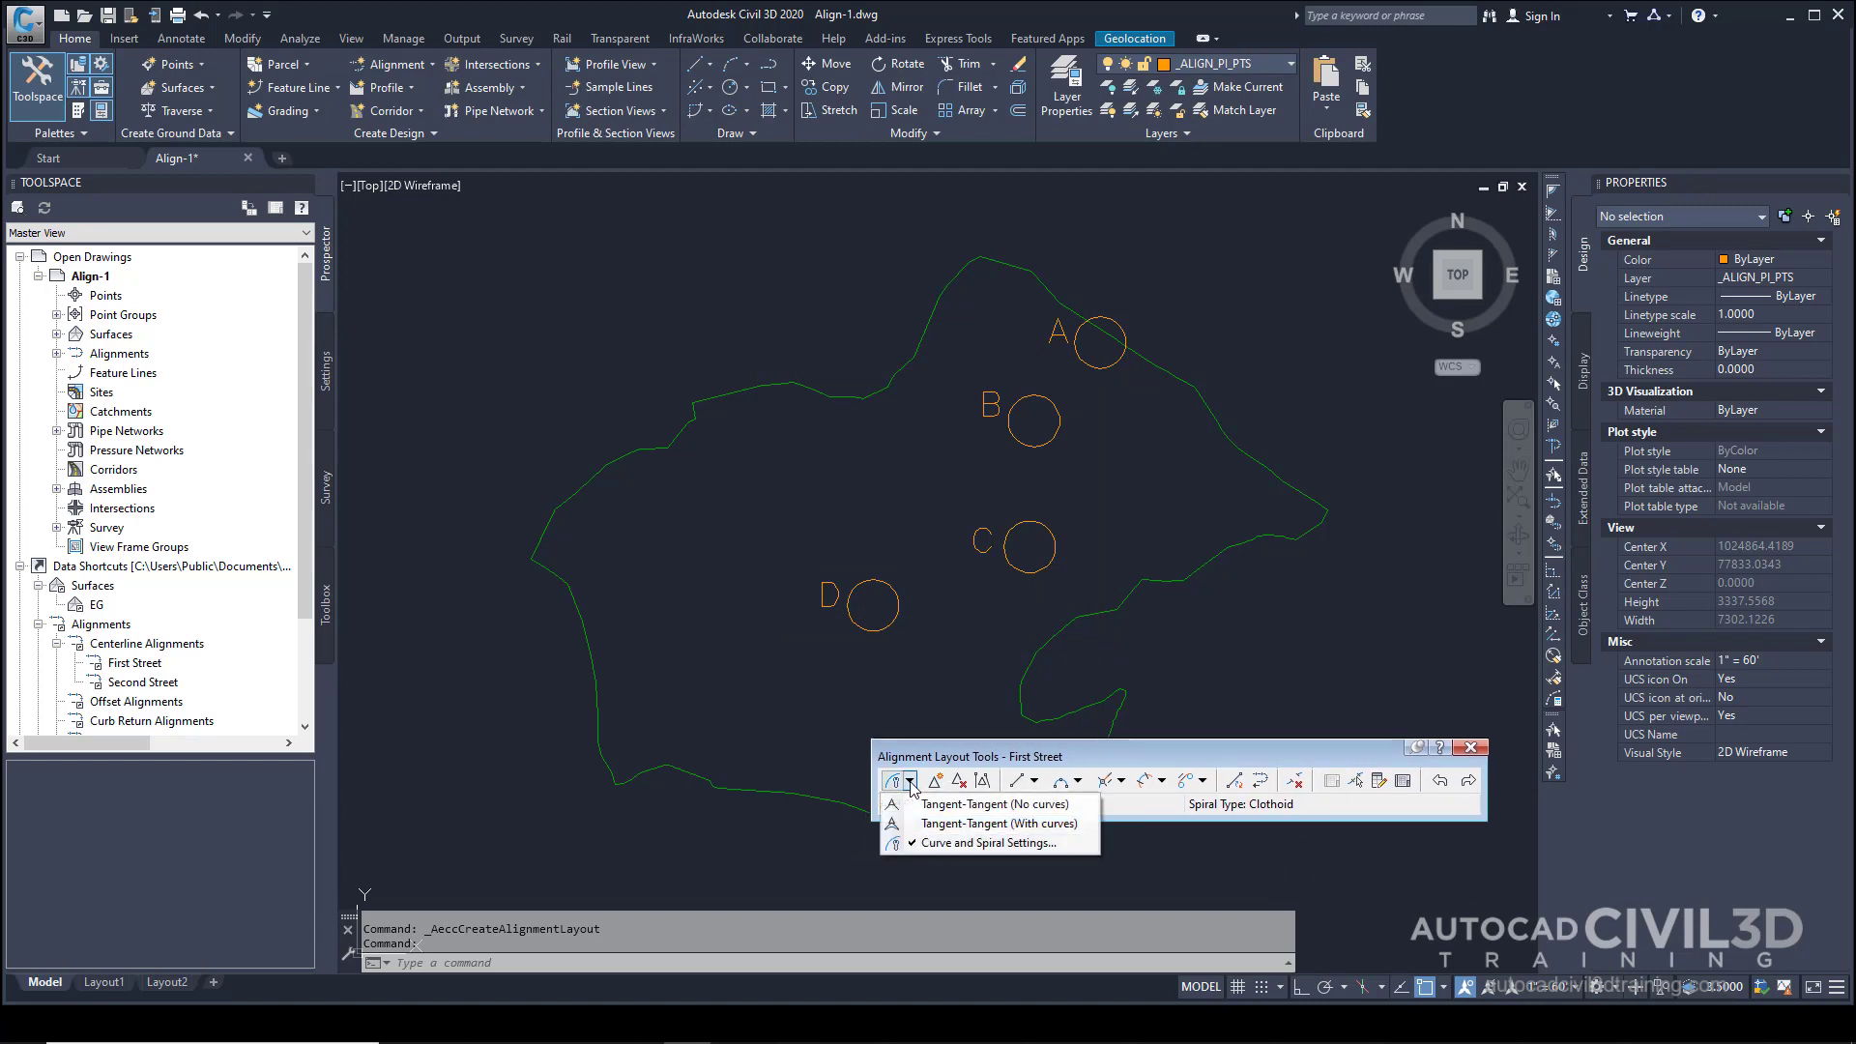
click(940, 826)
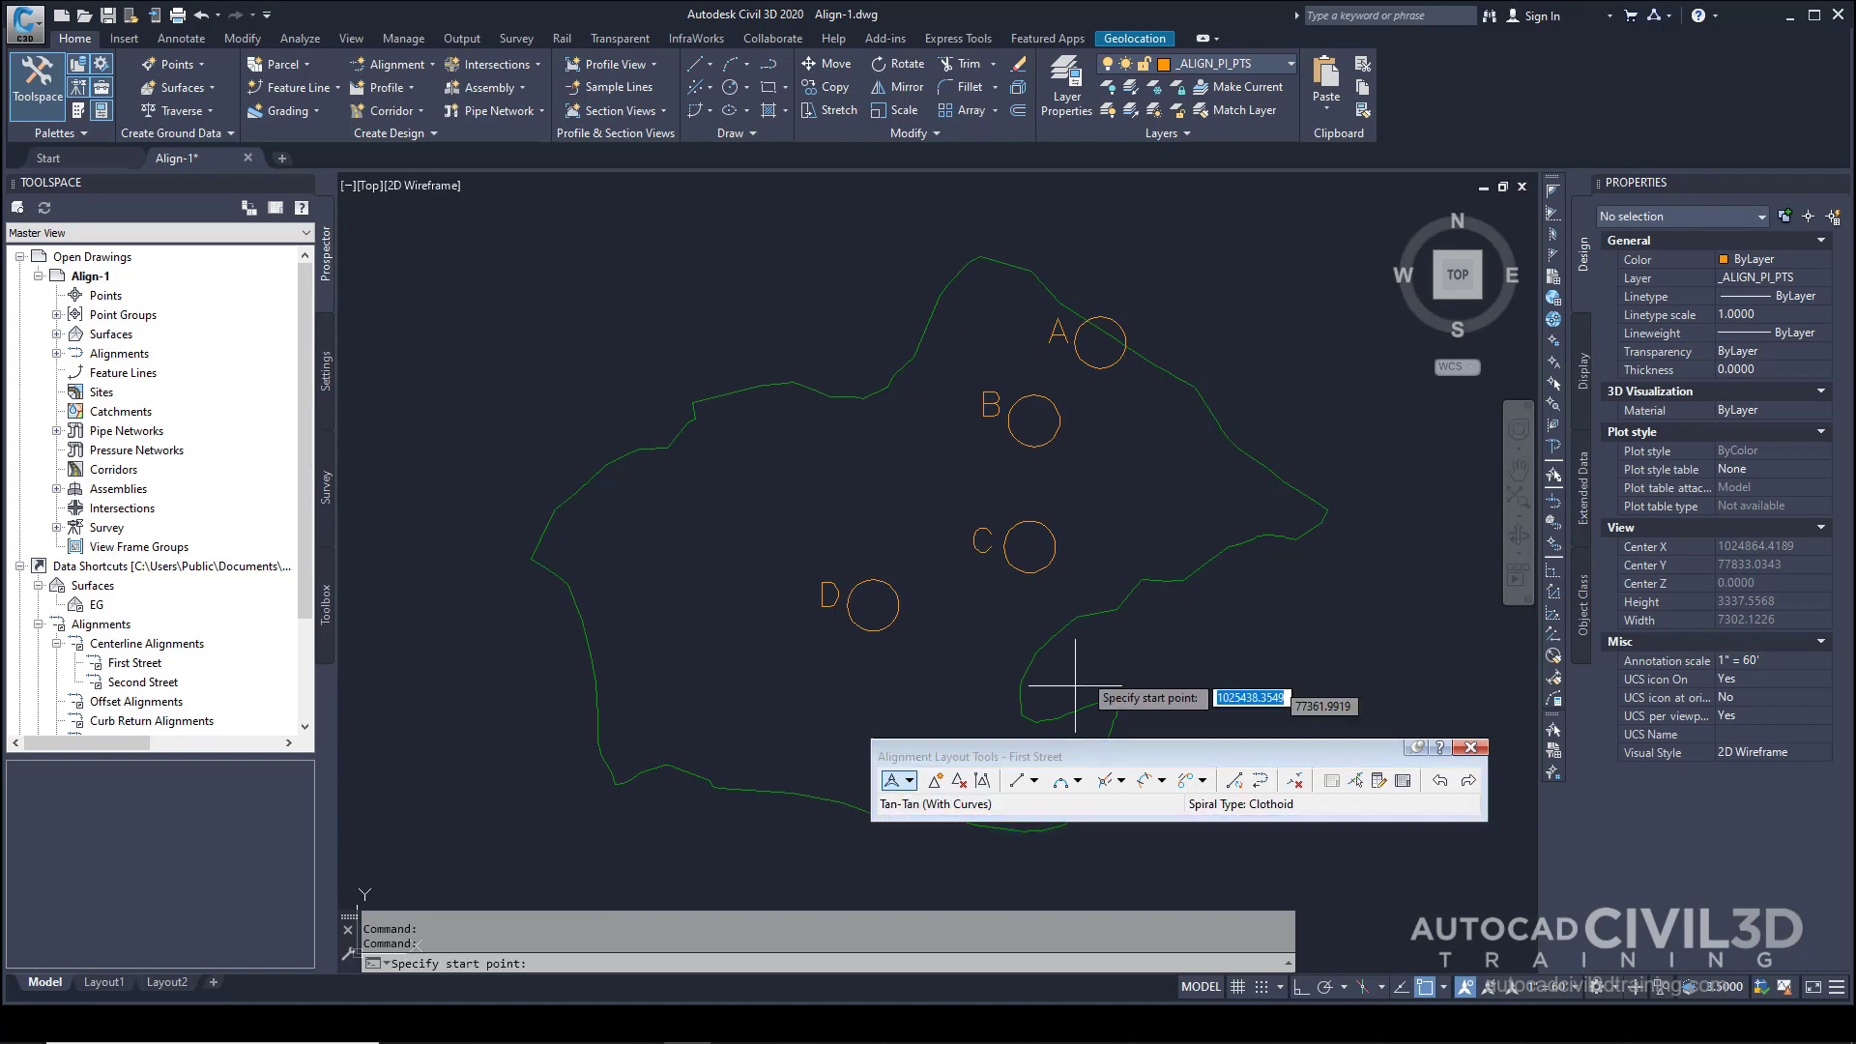
click(1100, 342)
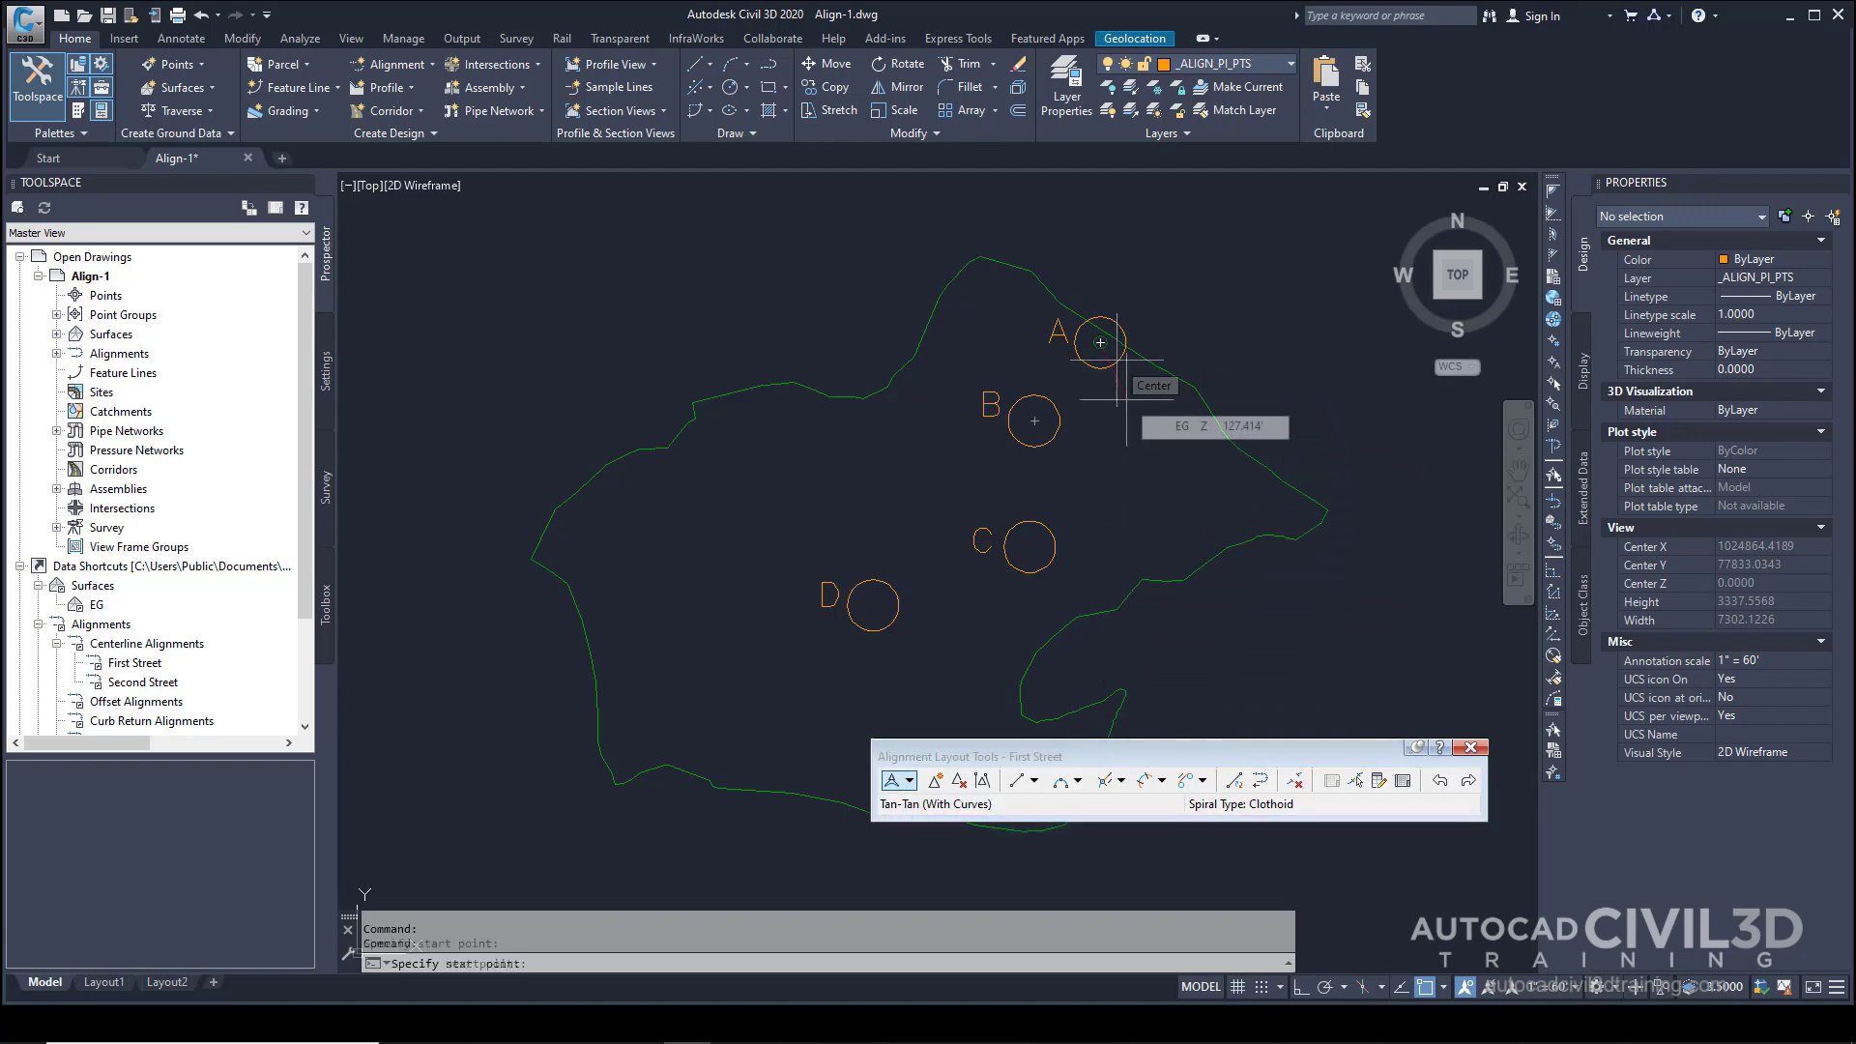
click(1033, 420)
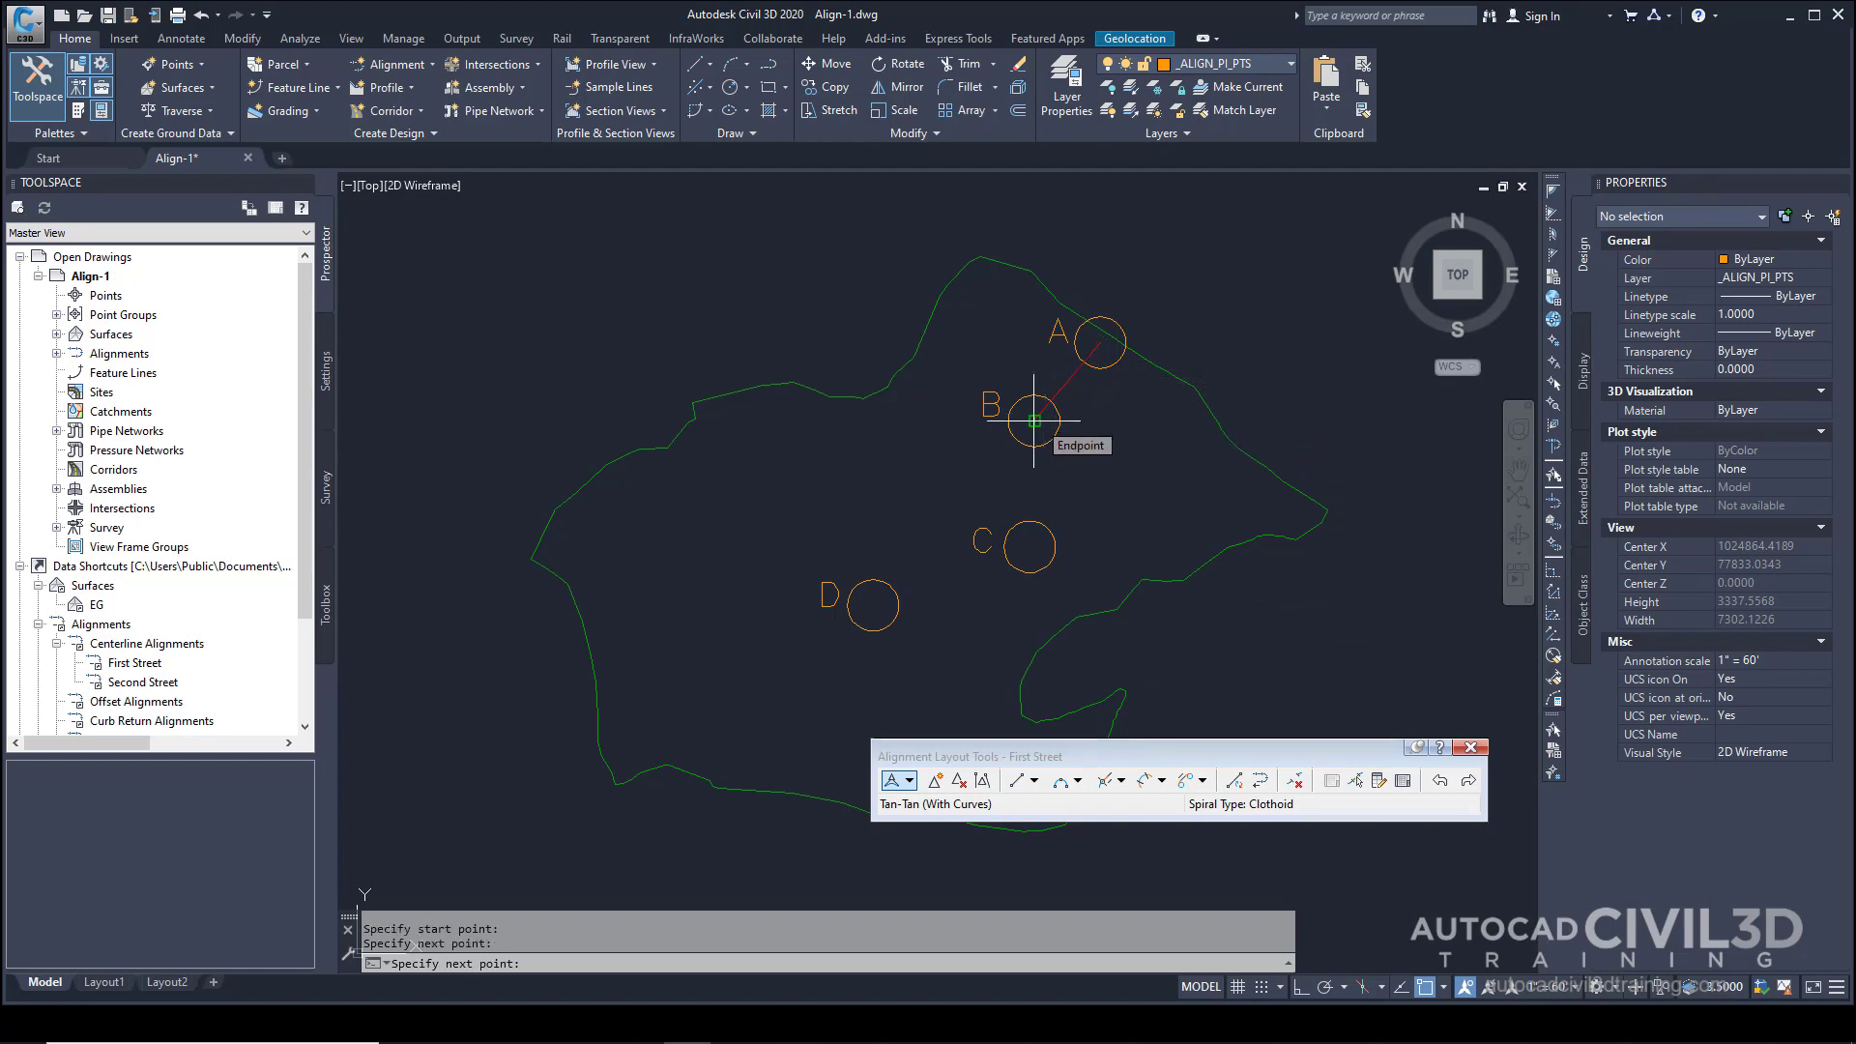
click(1029, 547)
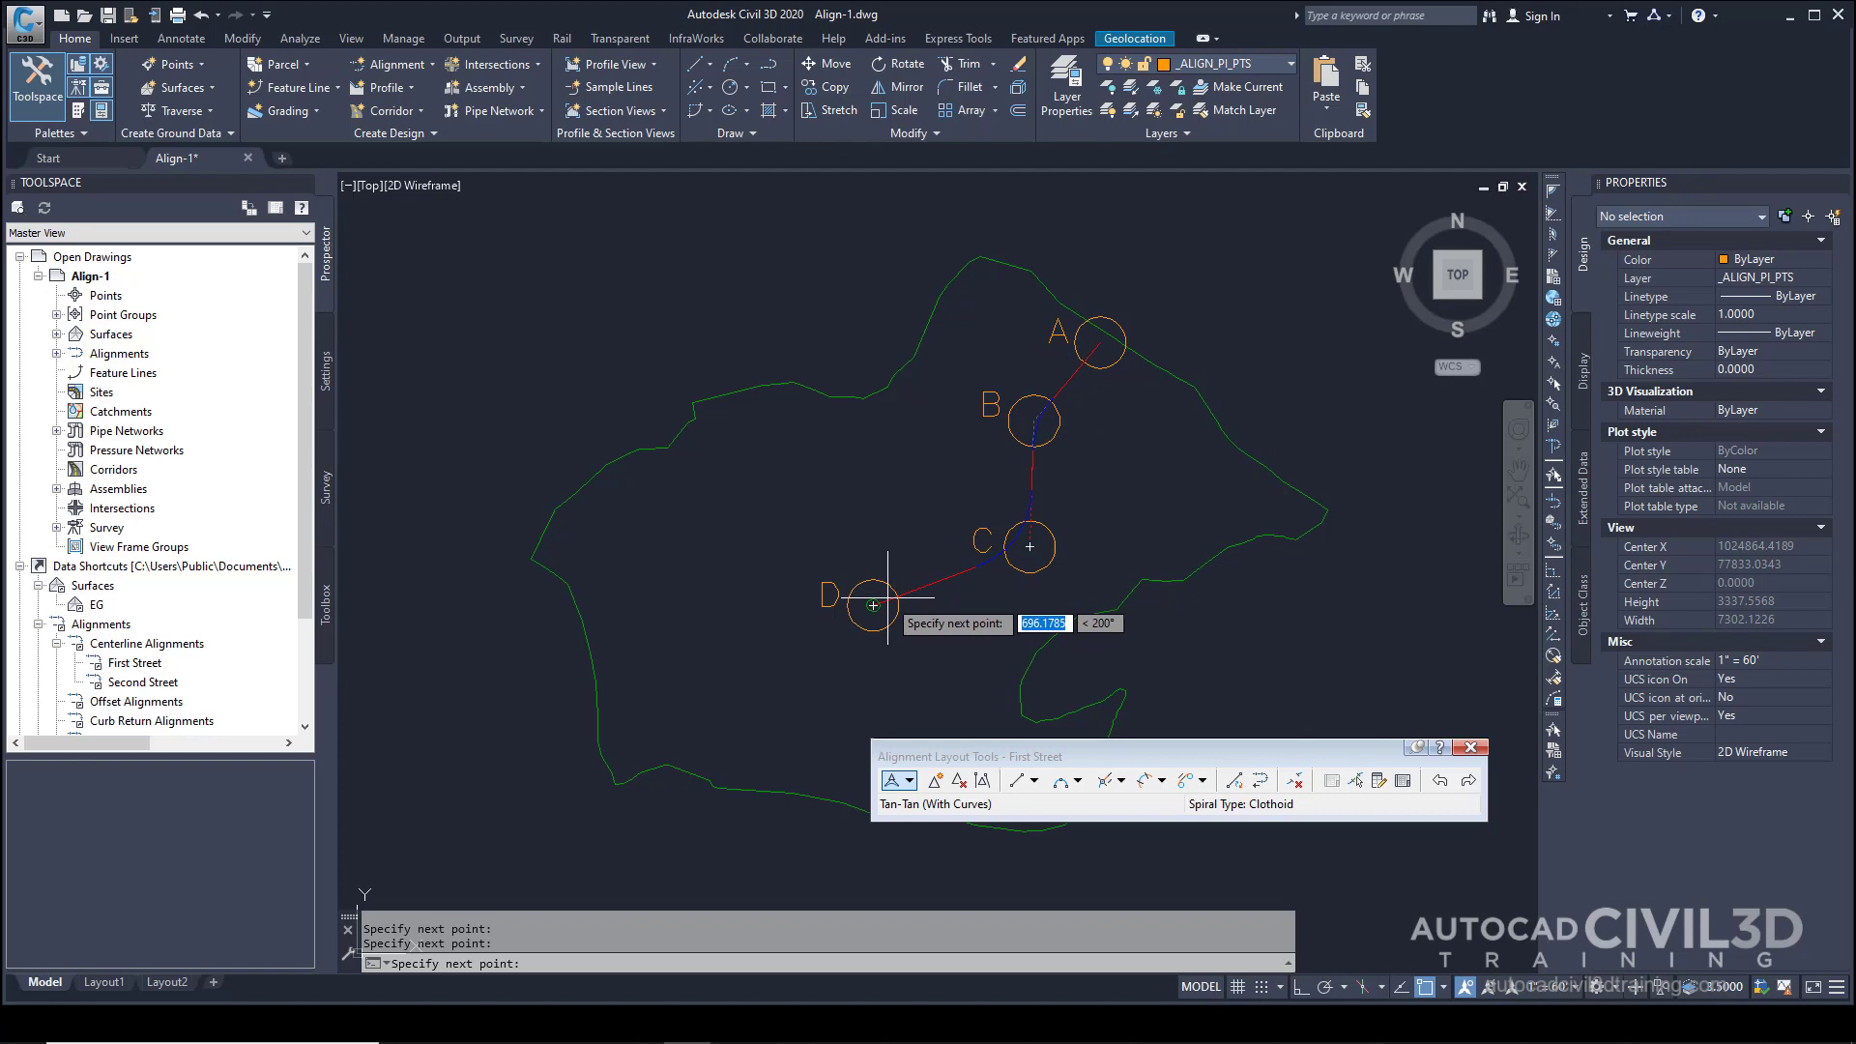
click(887, 596)
key(Return)
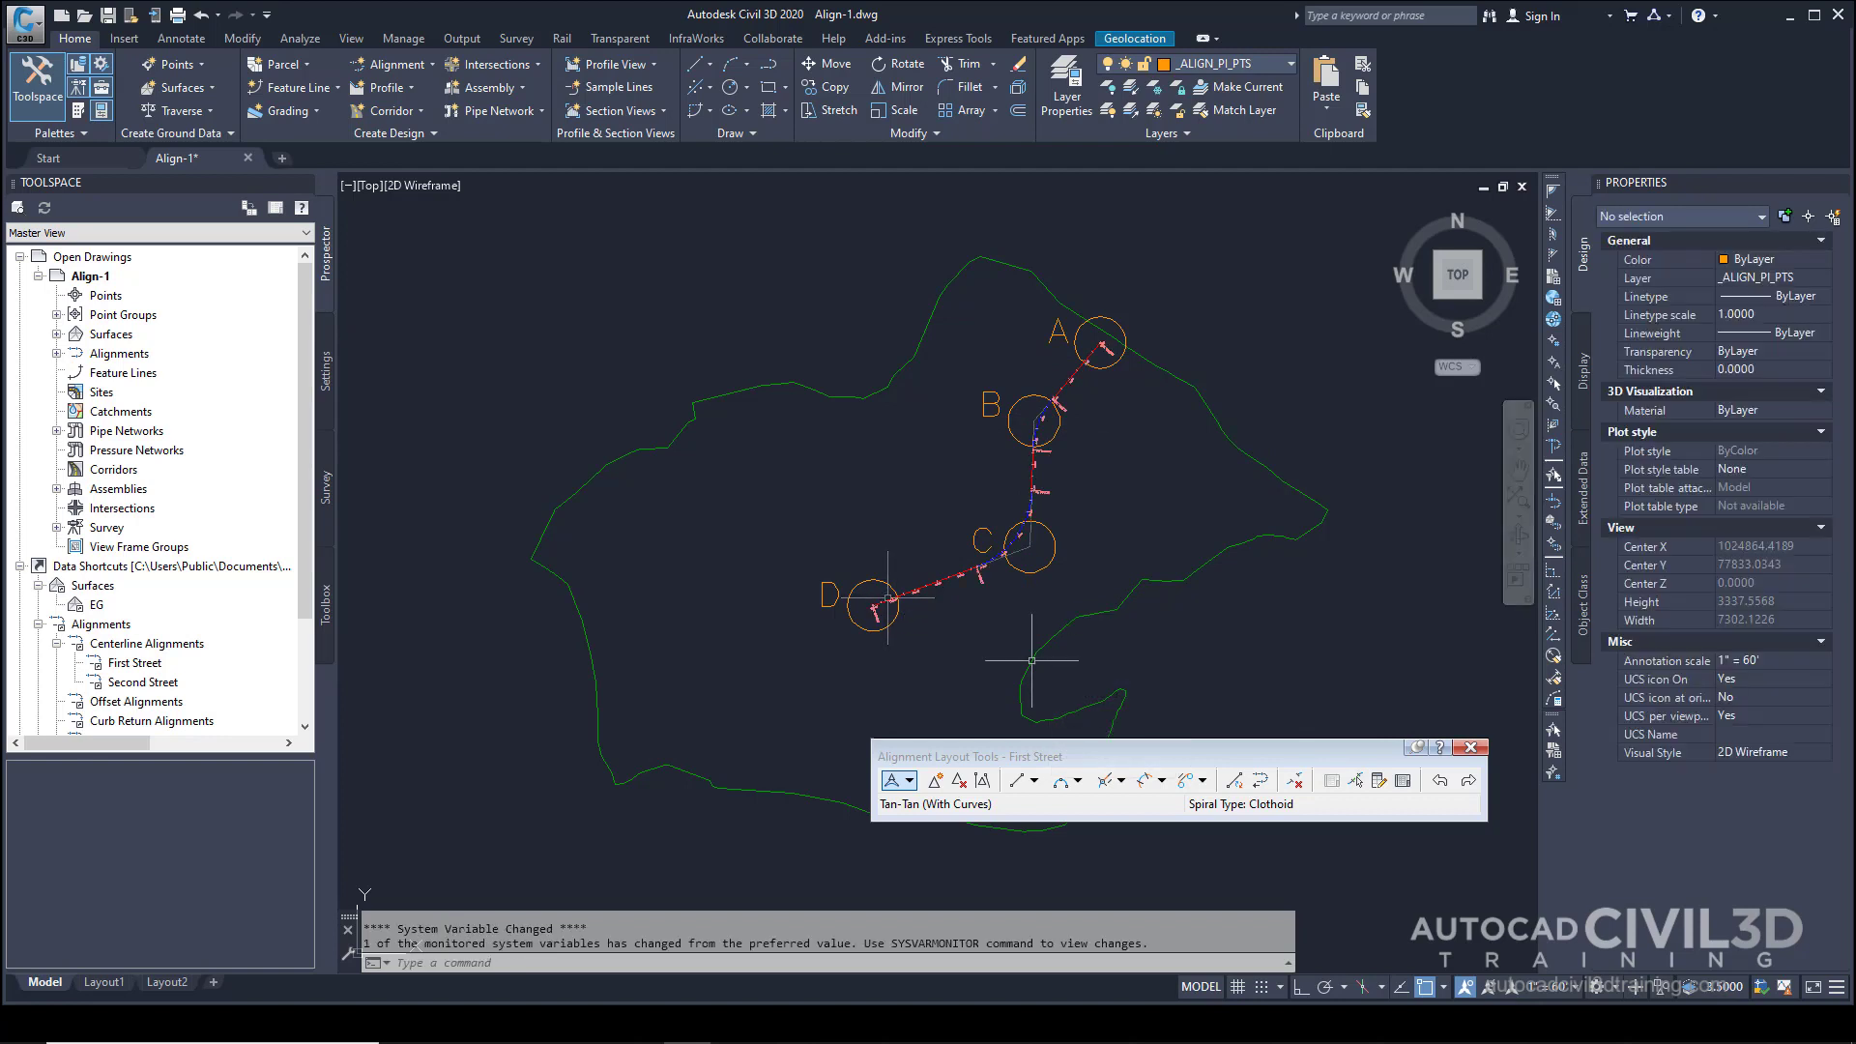
- Zoom and pan along First Street toward the PT label and the curve near circle C
scroll(887, 621, up, 10)
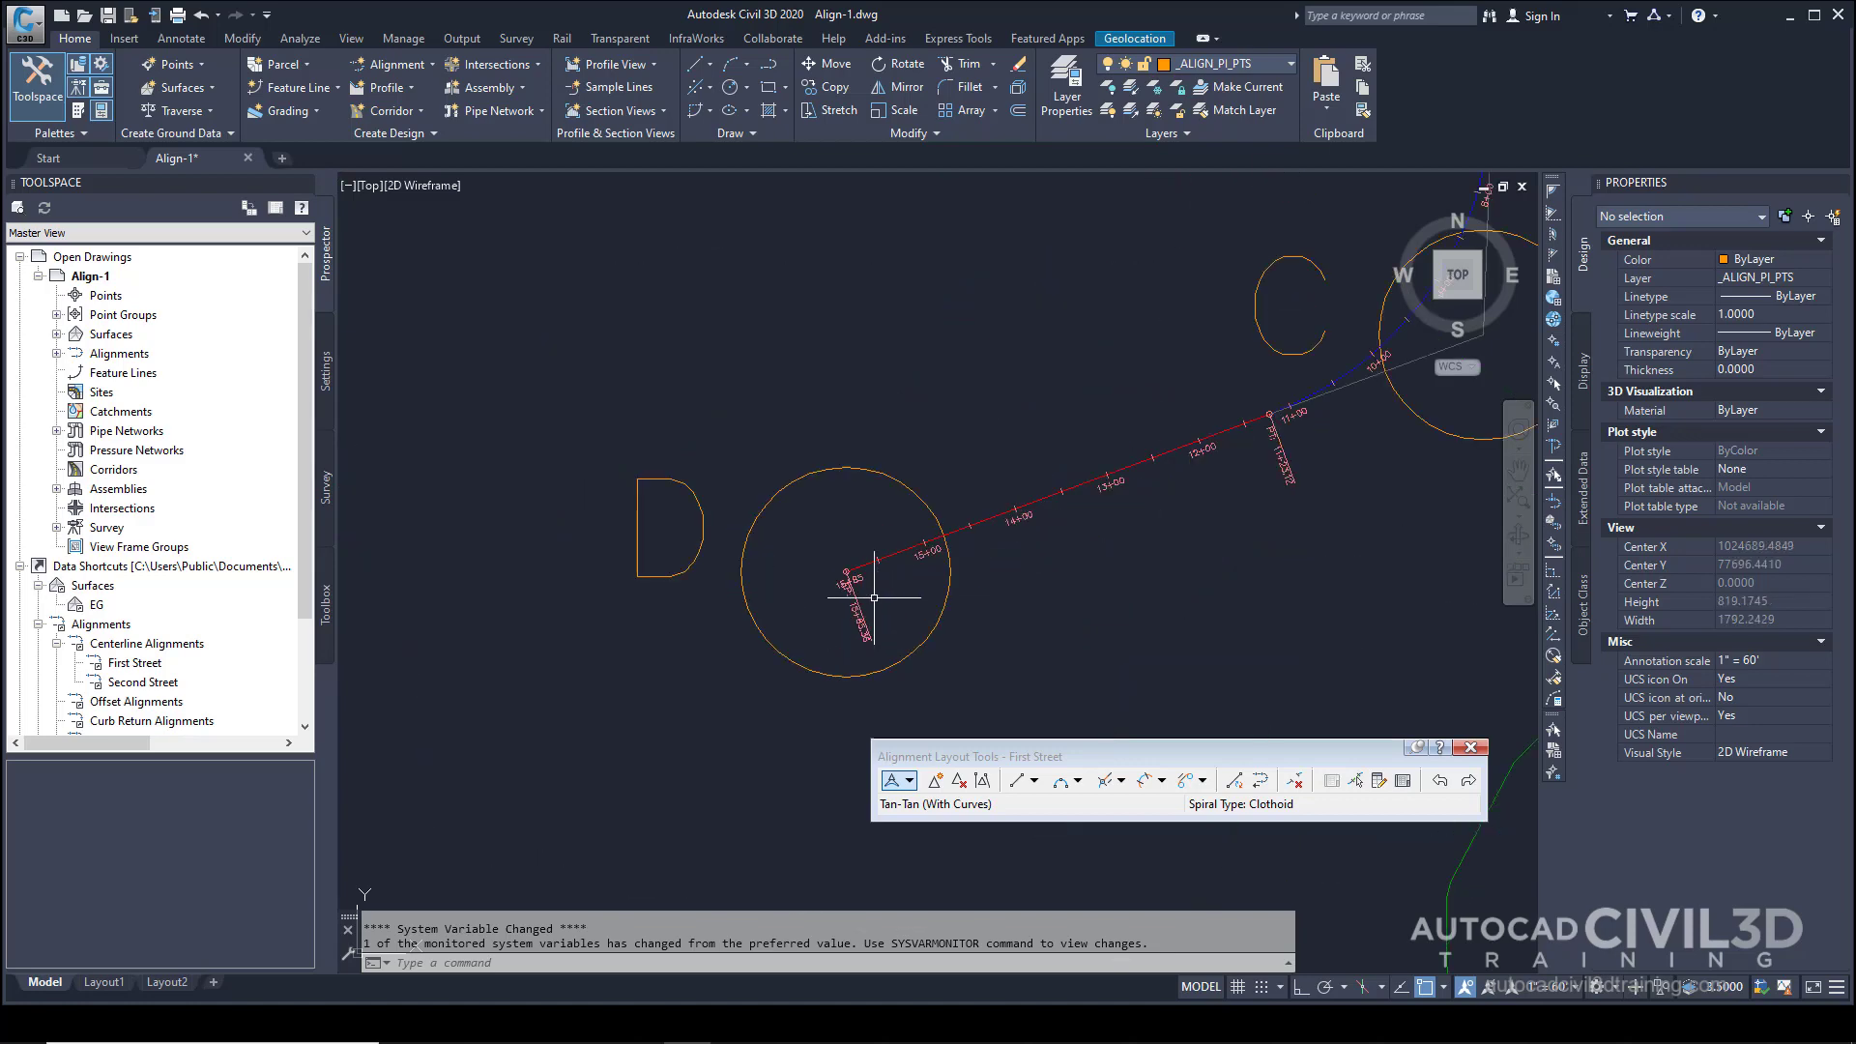
scroll(885, 586, down, 4)
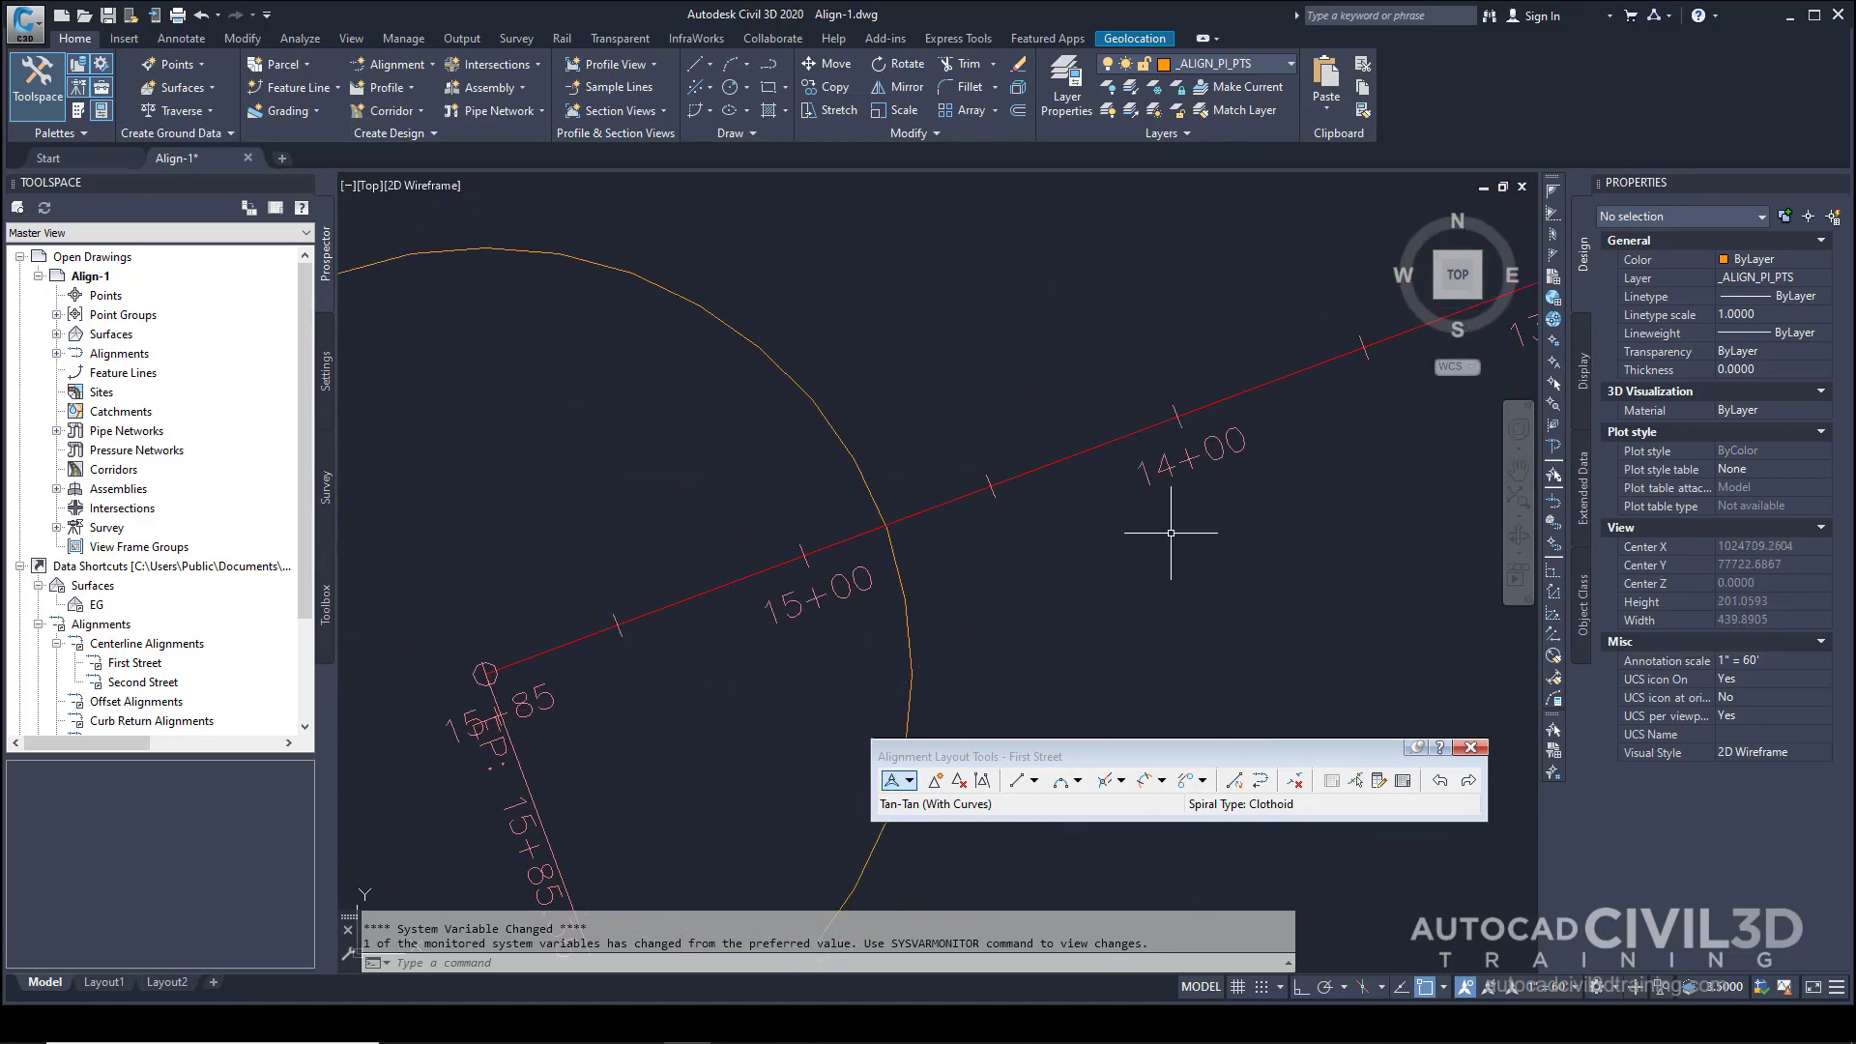
scroll(1305, 531, up, 4)
middle_drag(1391, 455, 986, 600)
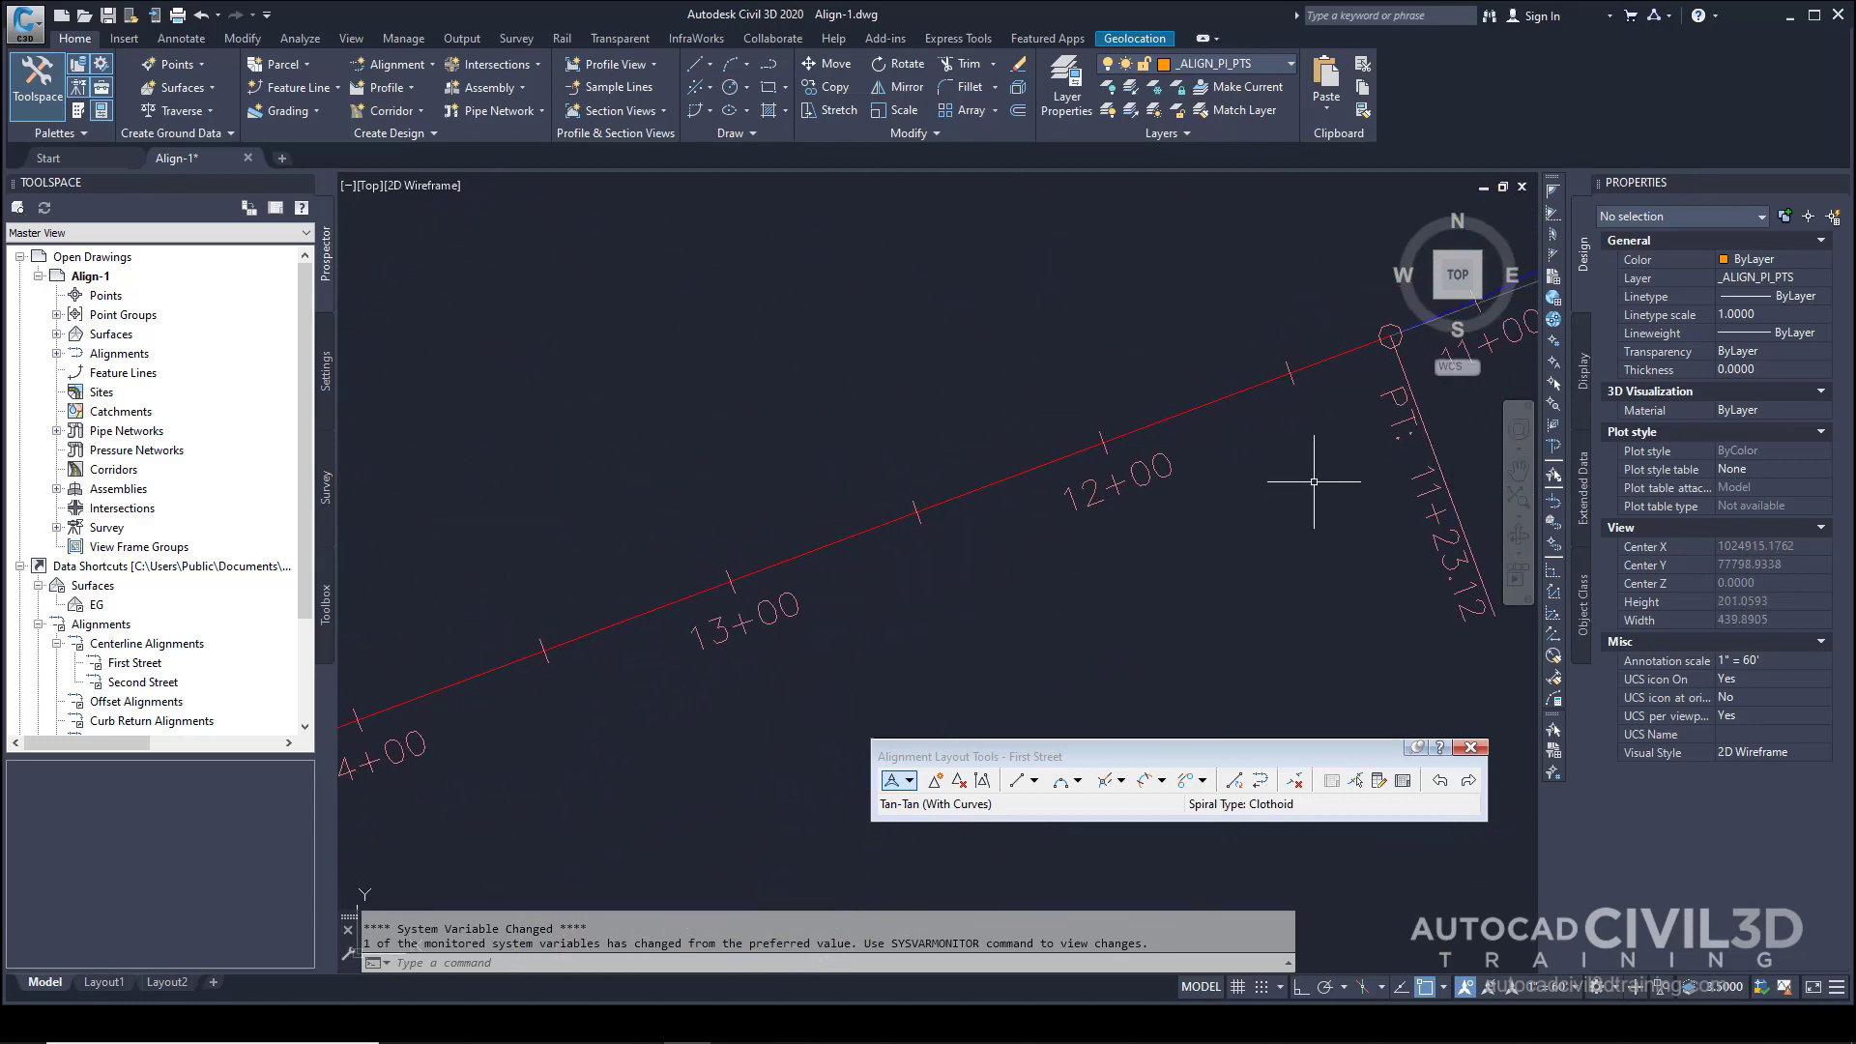
middle_drag(1318, 493, 990, 532)
scroll(1164, 513, down, 2)
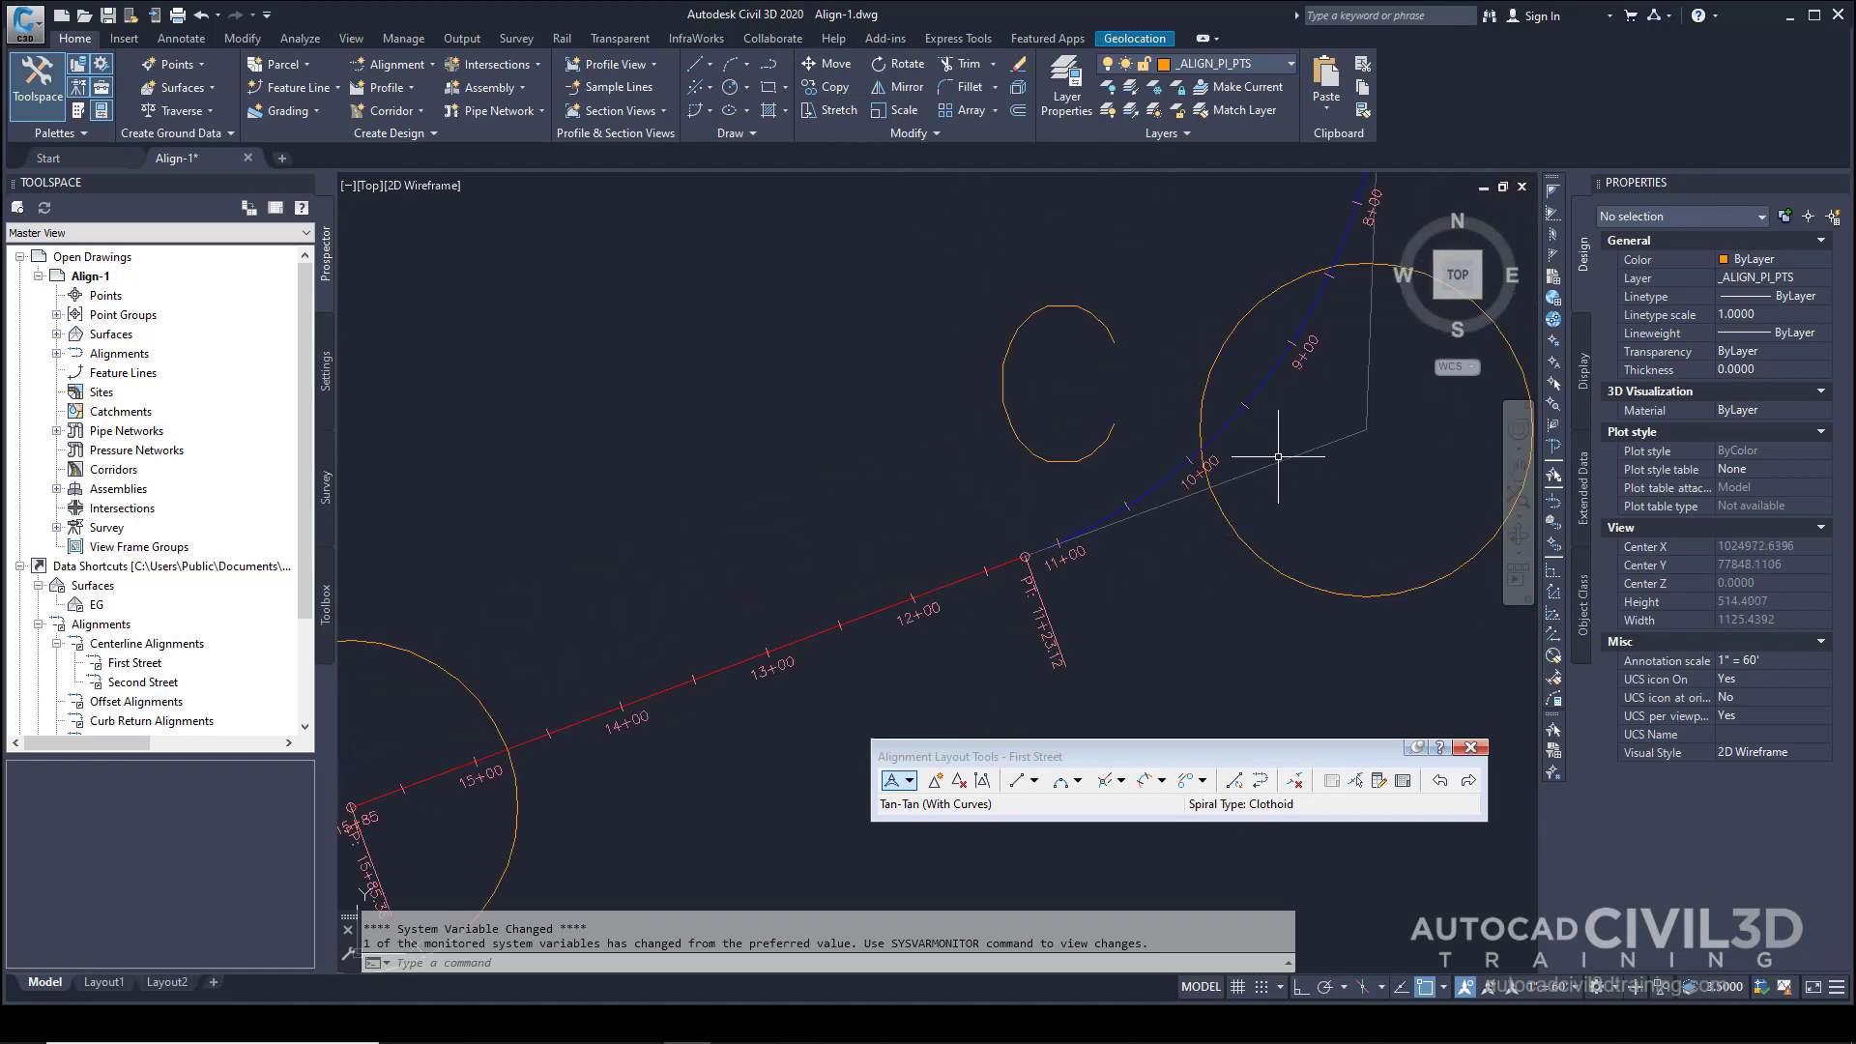
scroll(1234, 522, down, 2)
middle_drag(1206, 542, 1103, 647)
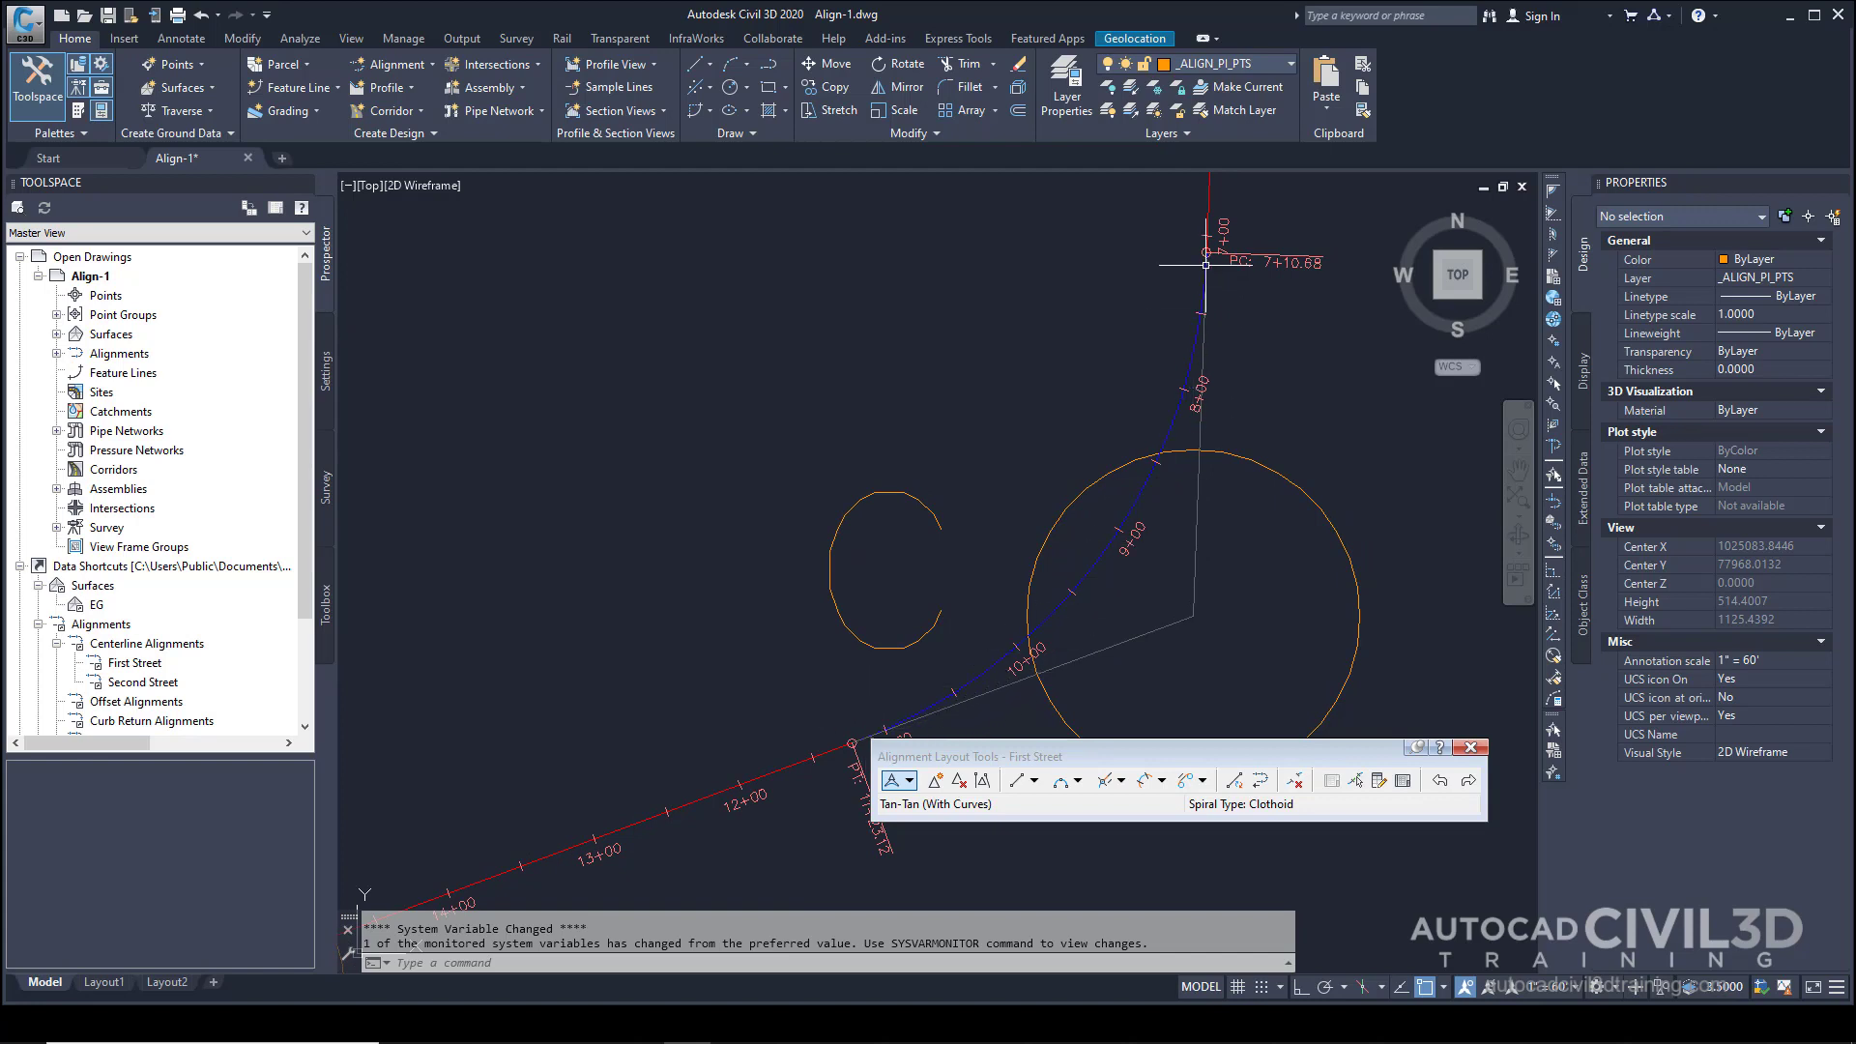
- Pan up to circles A and B, then back down to stations 11+00 through 12+00
middle_drag(1206, 255, 1062, 824)
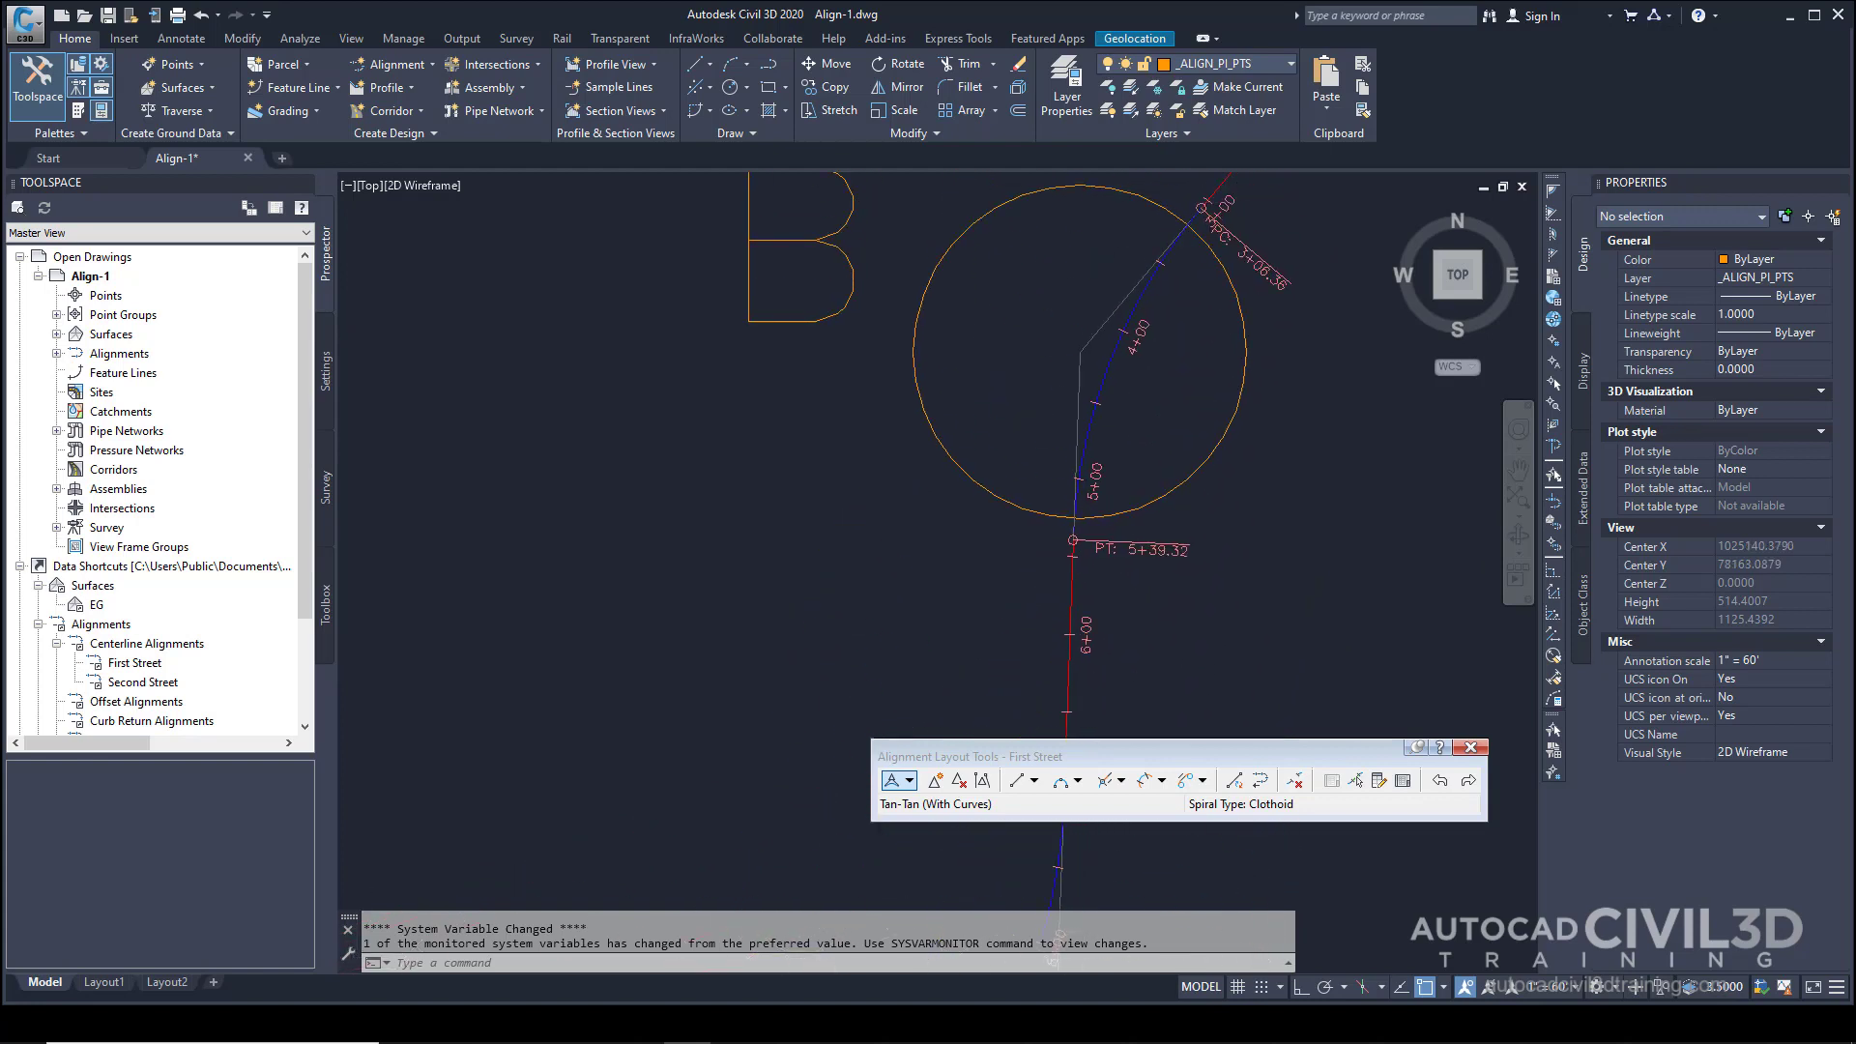
mouse_move(1211, 327)
middle_down()
mouse_move(1069, 551)
mouse_move(1086, 559)
mouse_move(1113, 523)
middle_up()
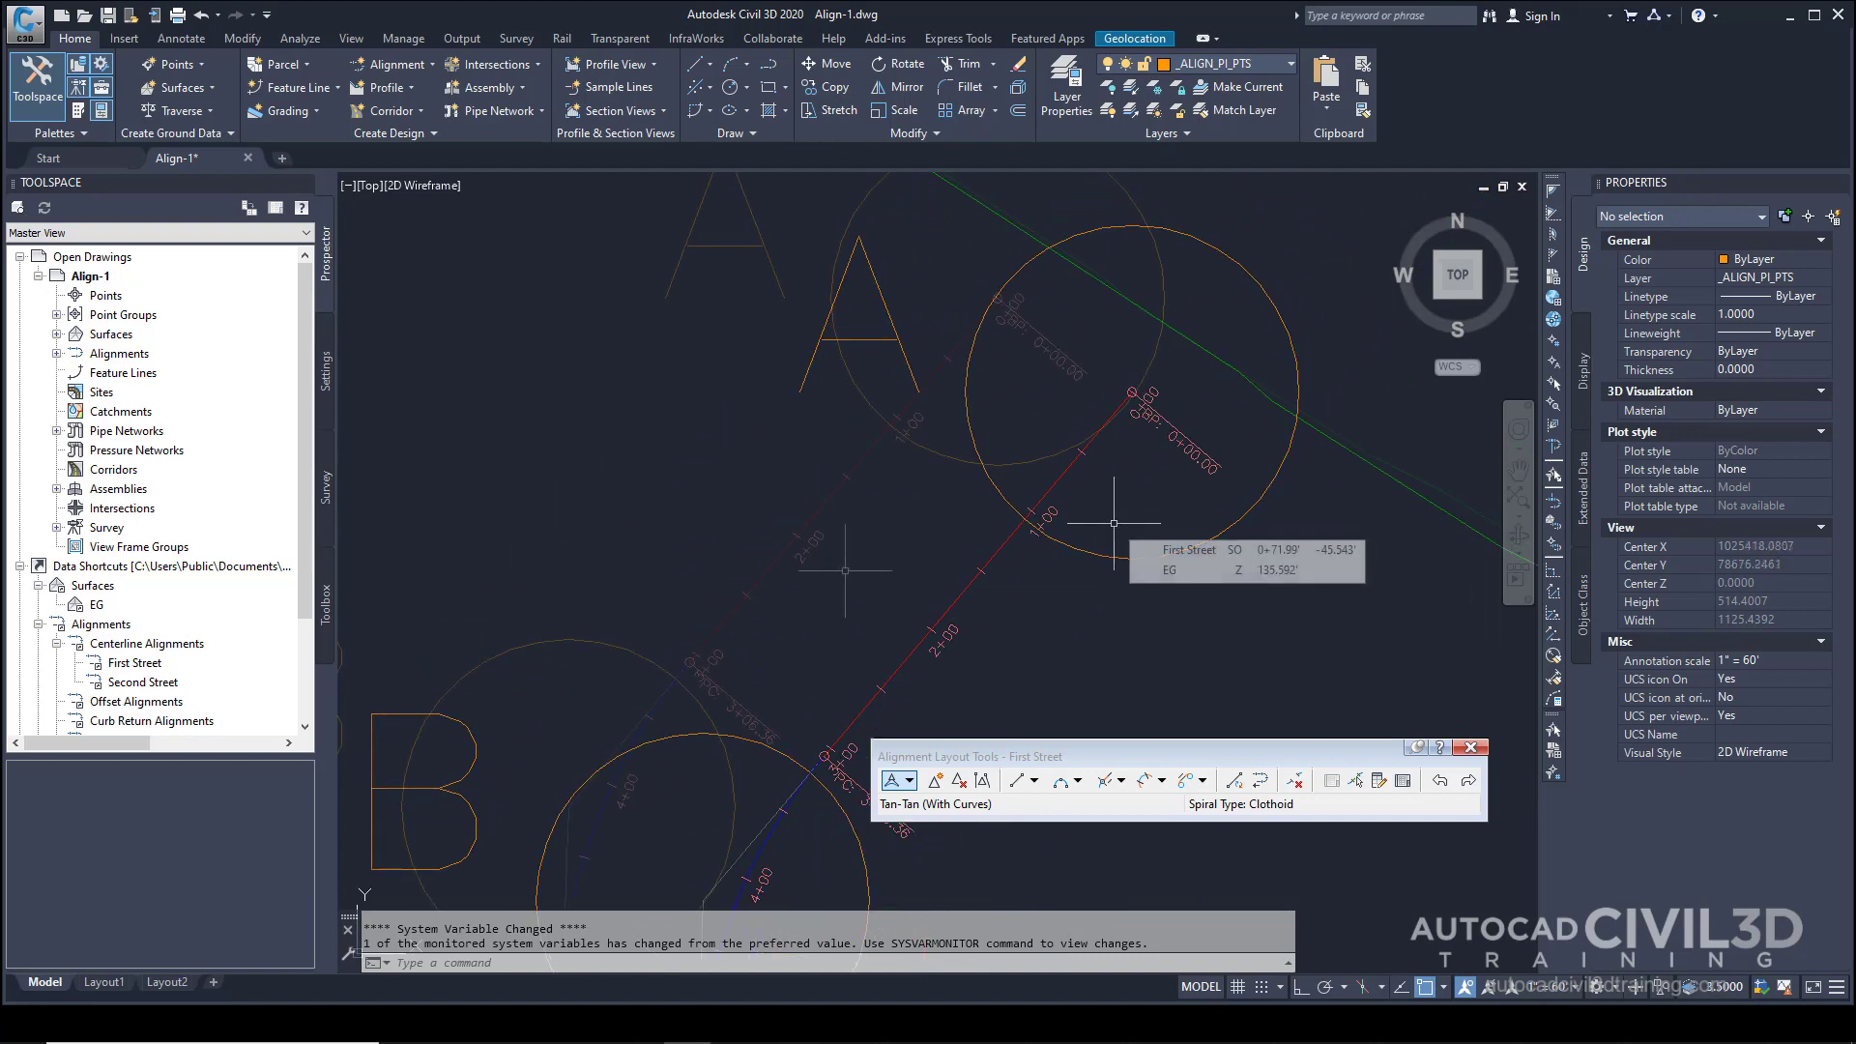
middle_drag(828, 621, 891, 435)
middle_drag(868, 558, 868, 510)
middle_drag(837, 630, 870, 580)
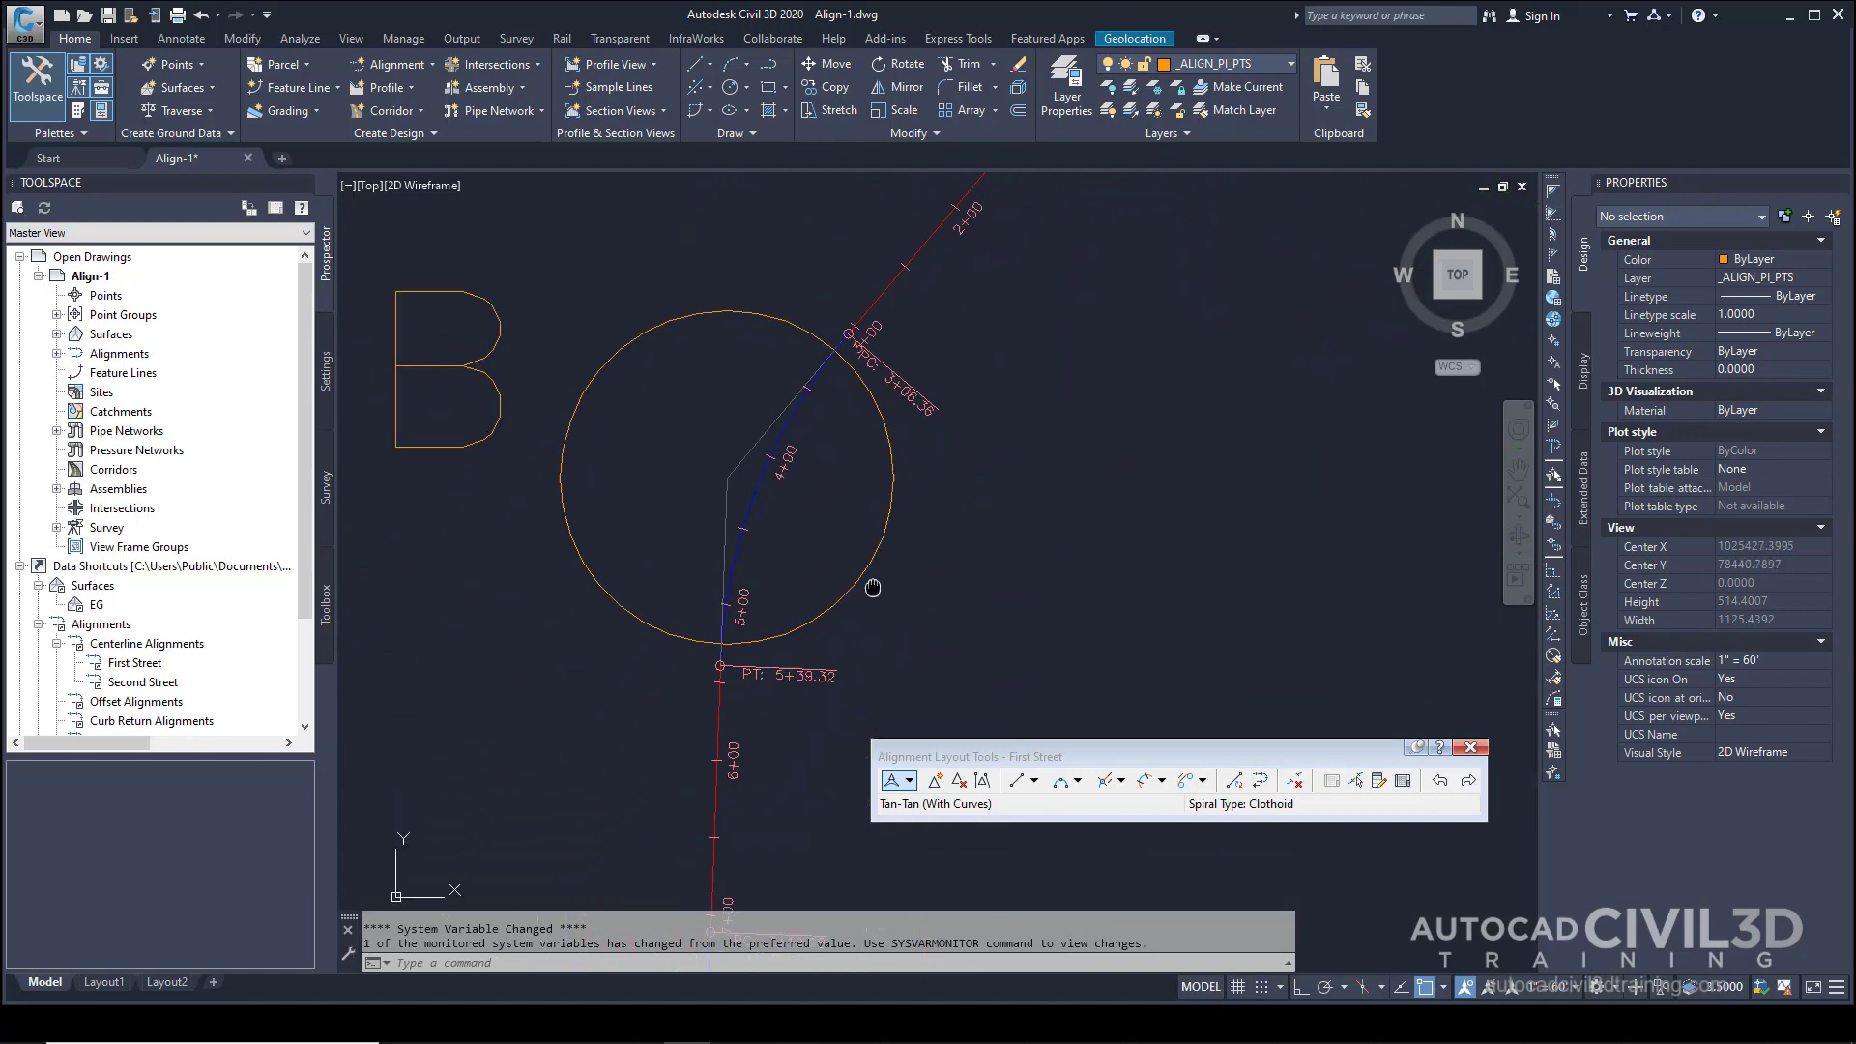
middle_drag(870, 735, 889, 558)
mouse_move(873, 633)
middle_down()
mouse_move(953, 402)
mouse_move(964, 447)
middle_up()
middle_drag(952, 635, 990, 482)
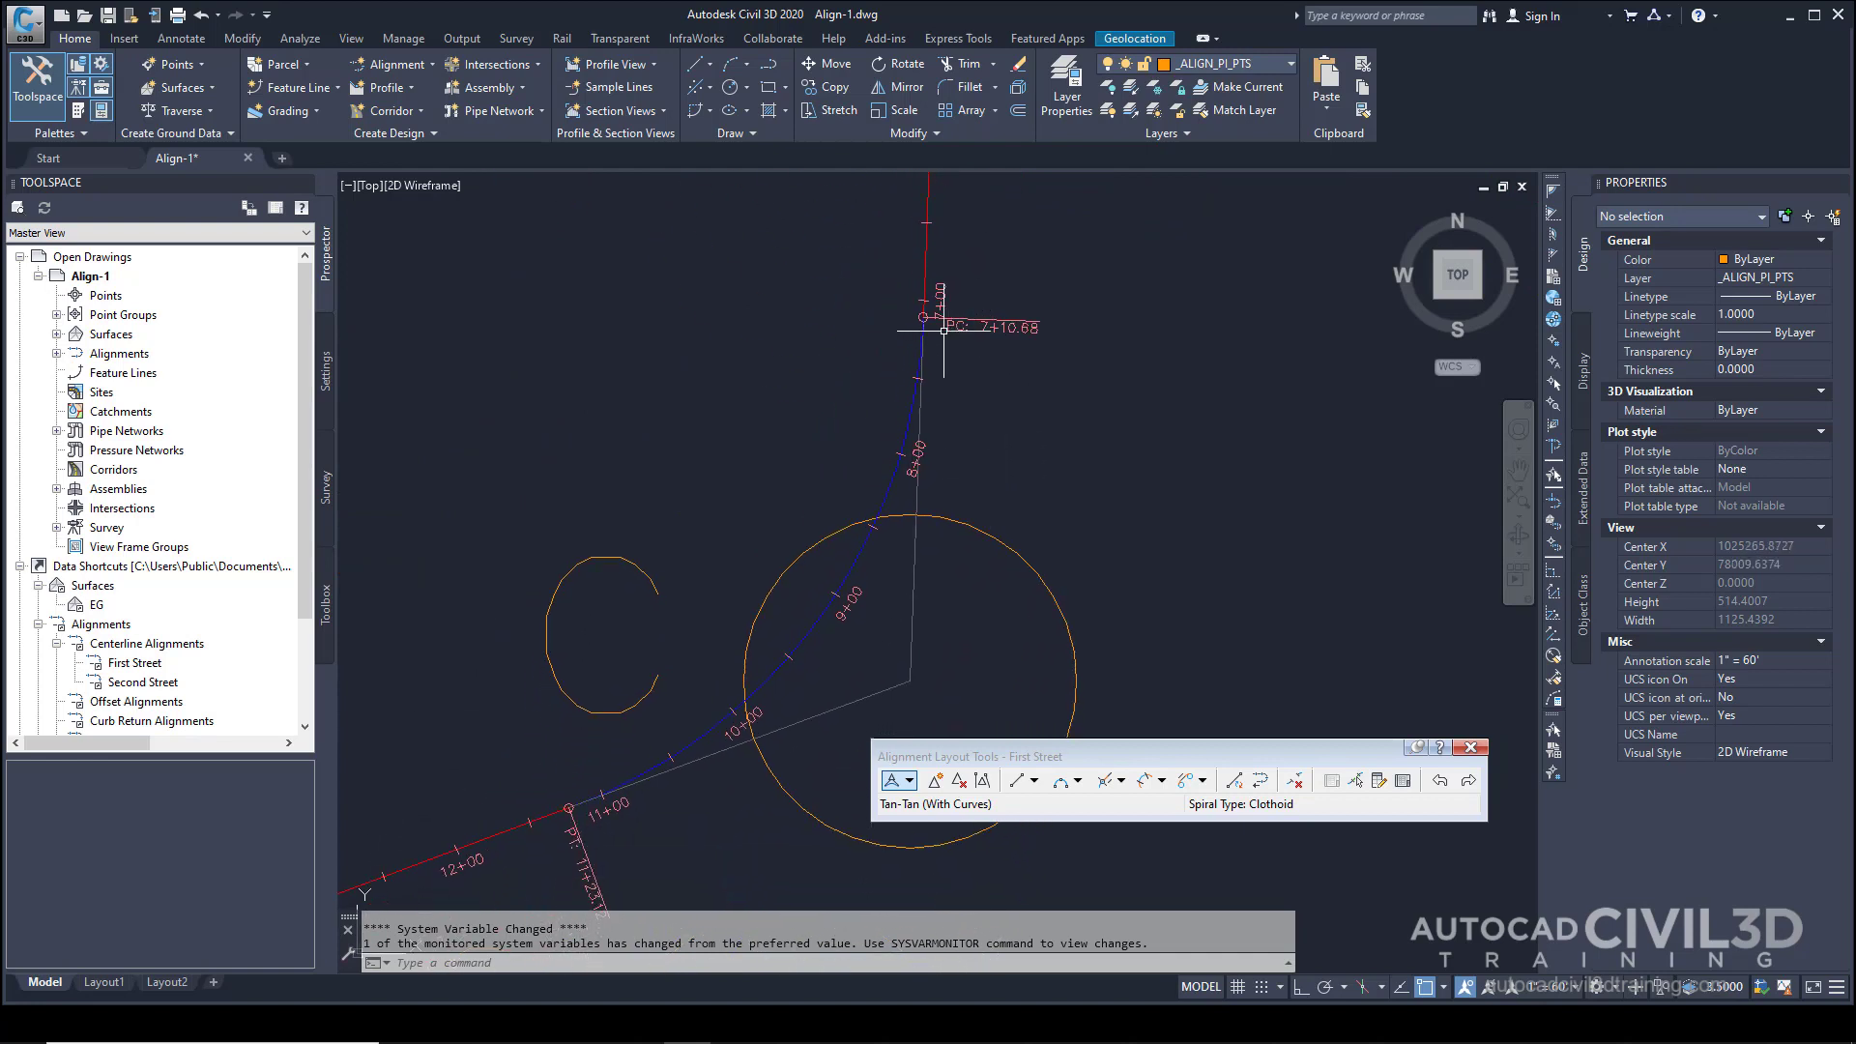